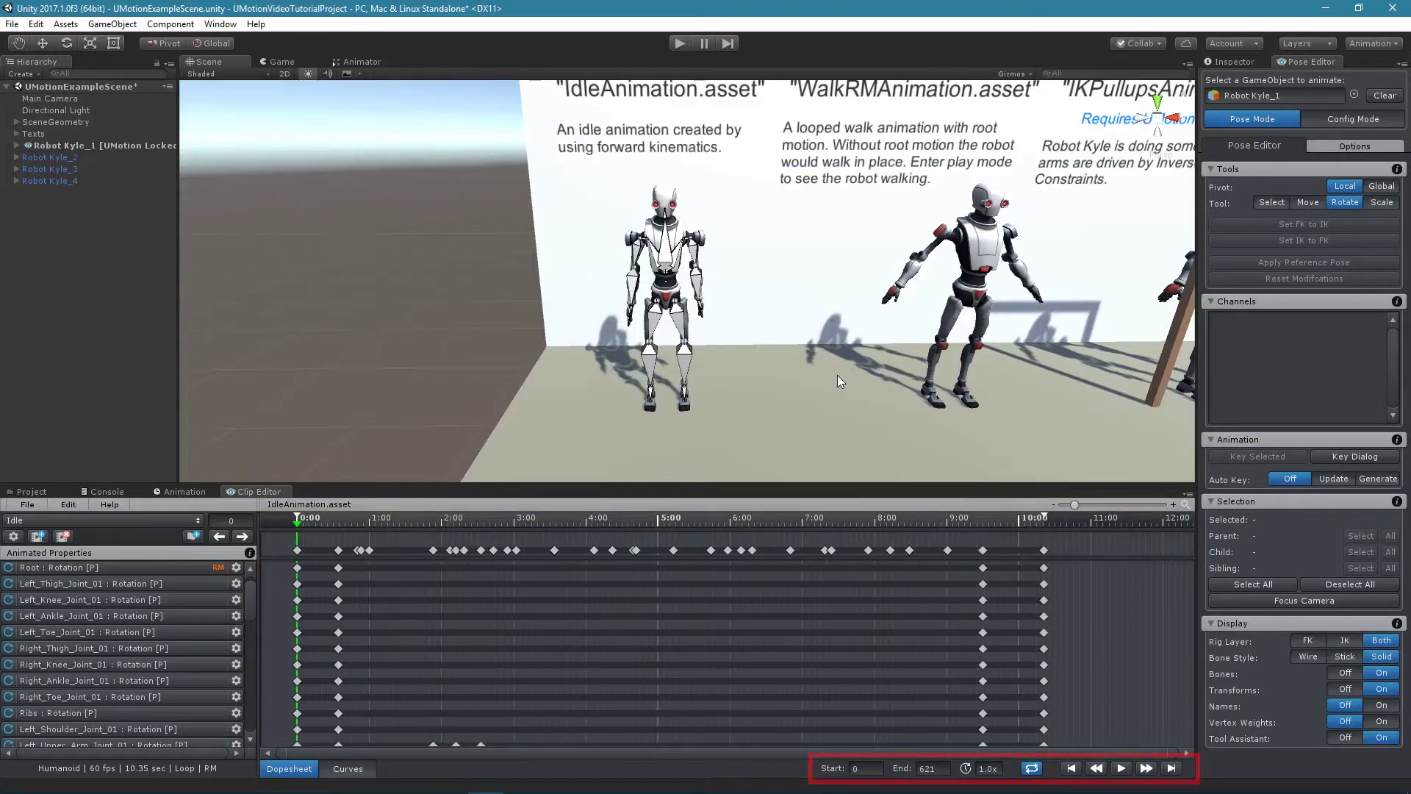
Create a new empty animation clip named Clip1.
left_click(38, 535)
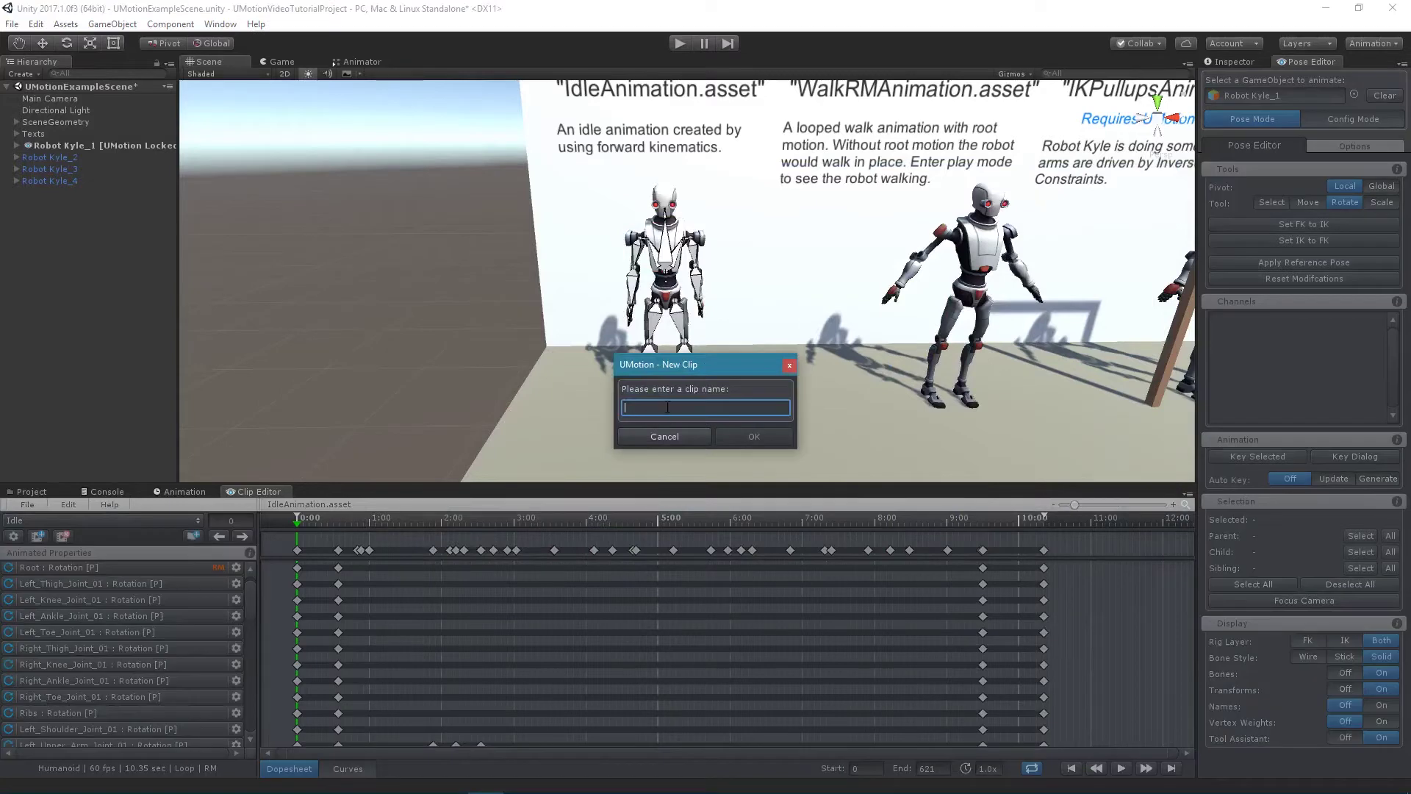
type("Clip1")
left_click(739, 435)
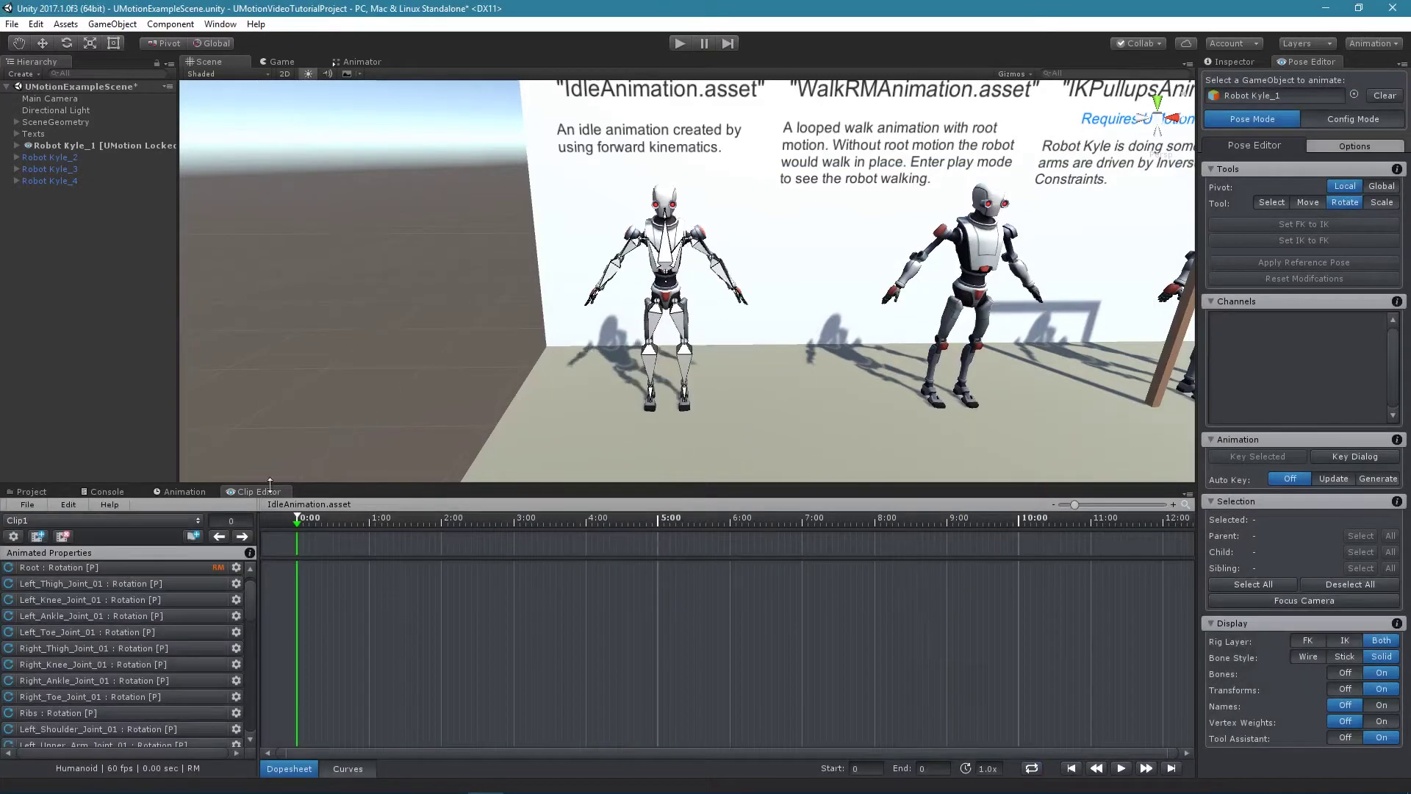
Decline deleting Clip1 and switch back to editing the Idle clip.
left_click(67, 536)
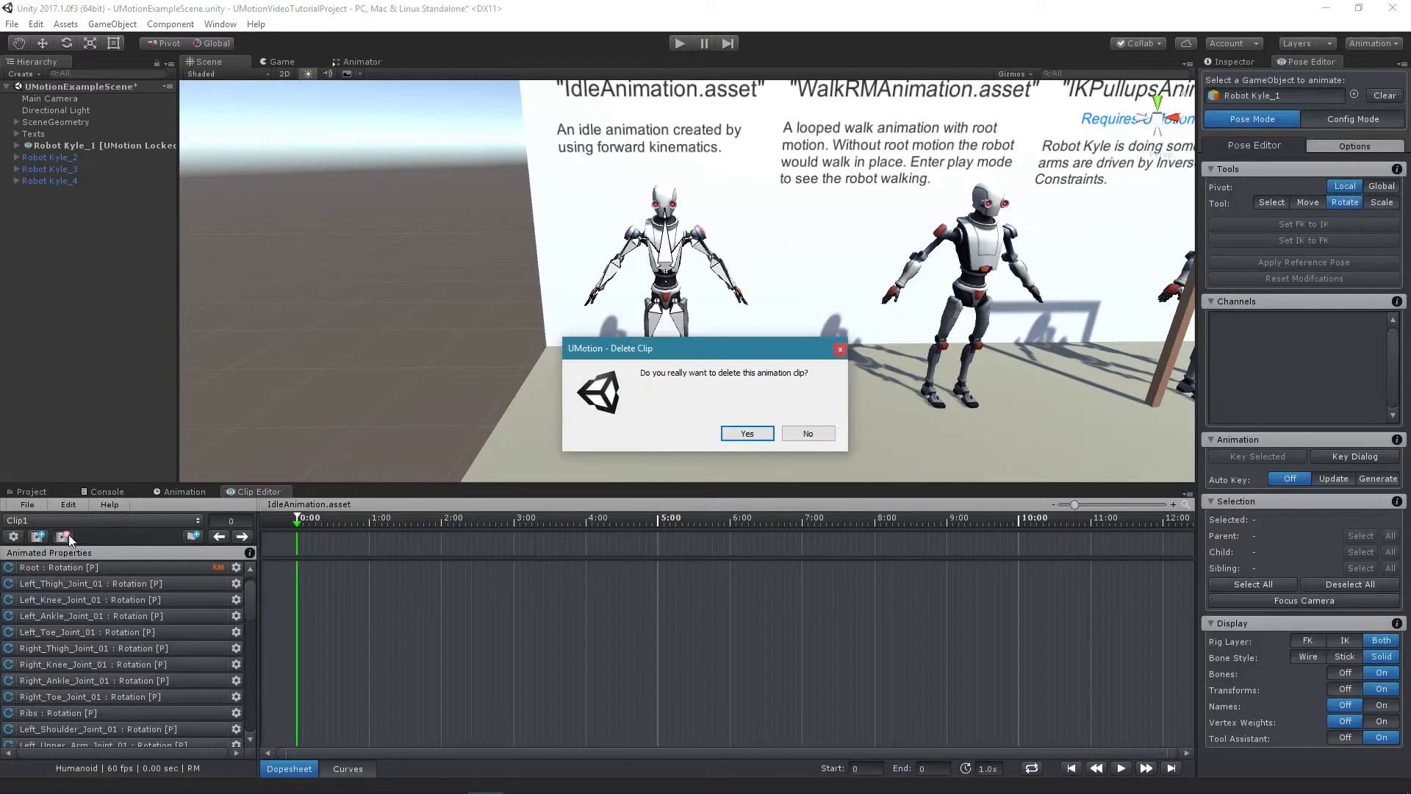
left_click(812, 434)
left_click(126, 518)
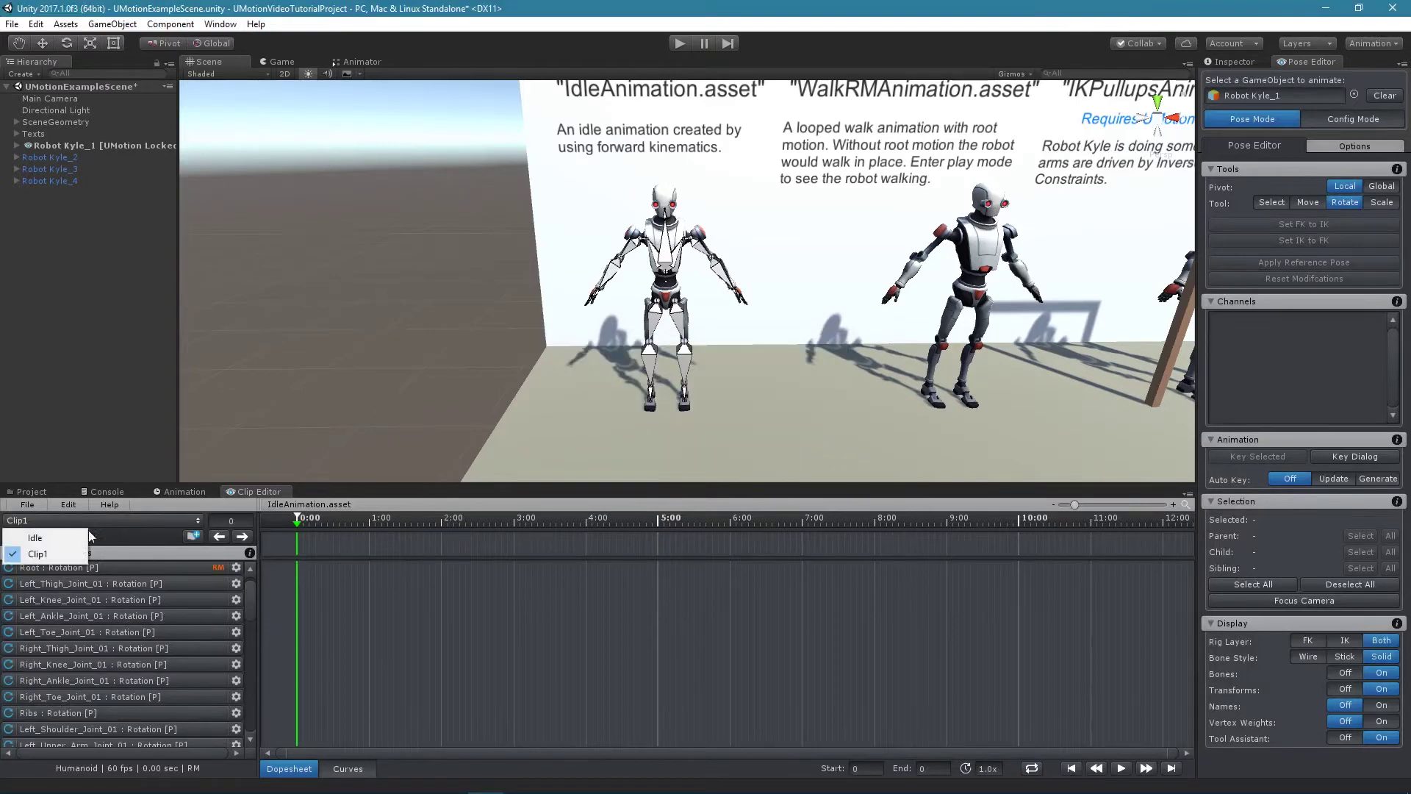
left_click(72, 531)
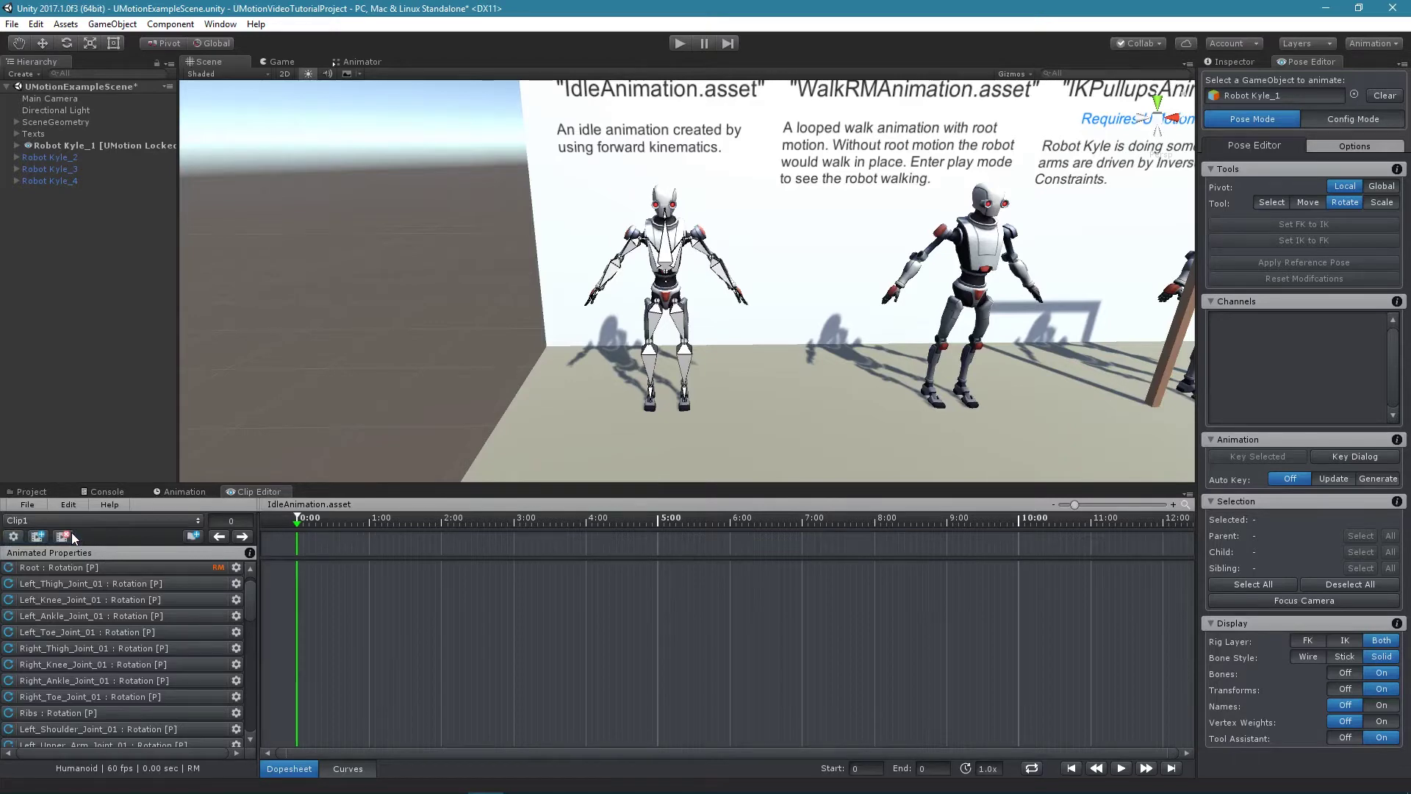
Step through the keyframes, then add an animation event at frame 0 of Idle and close its editor.
left_click(246, 535)
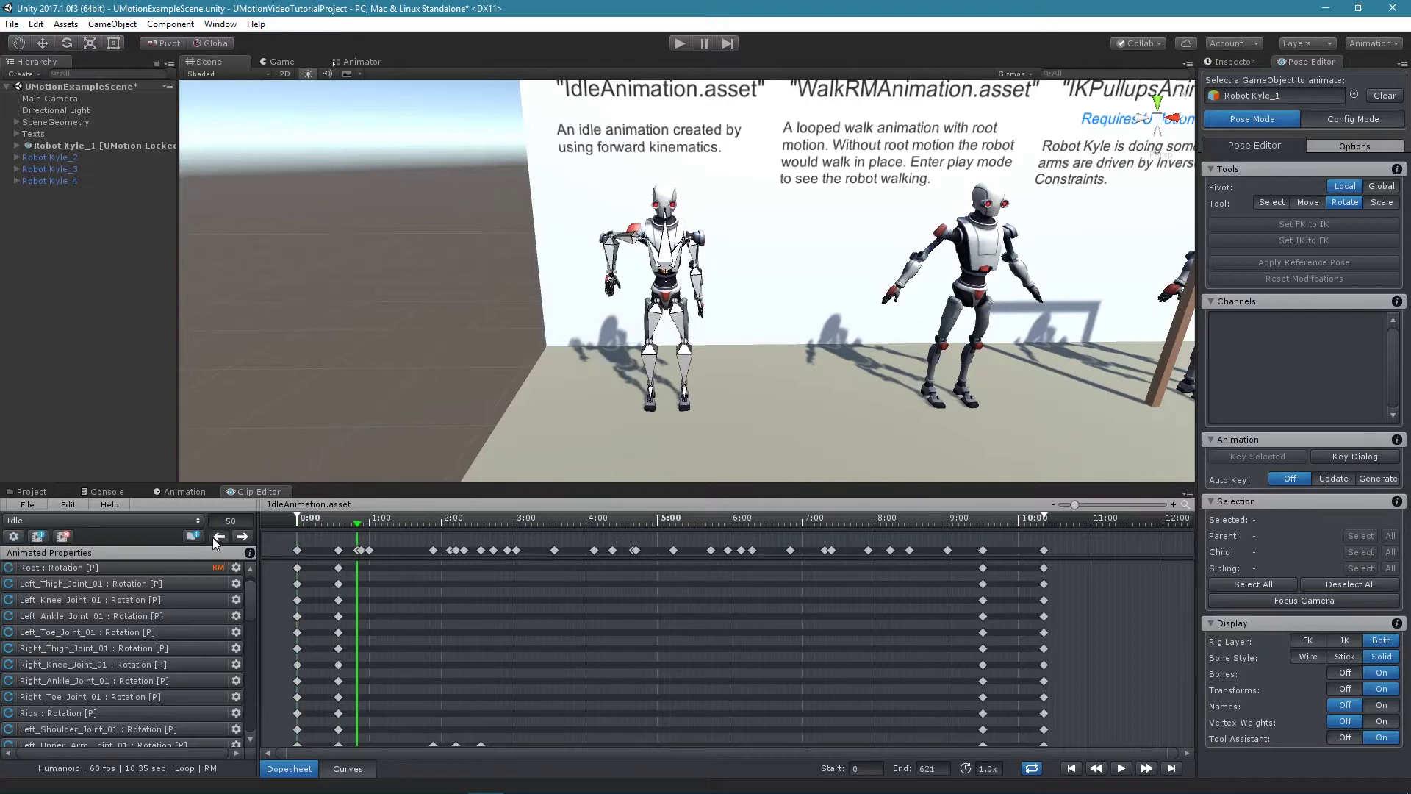
left_click(213, 536)
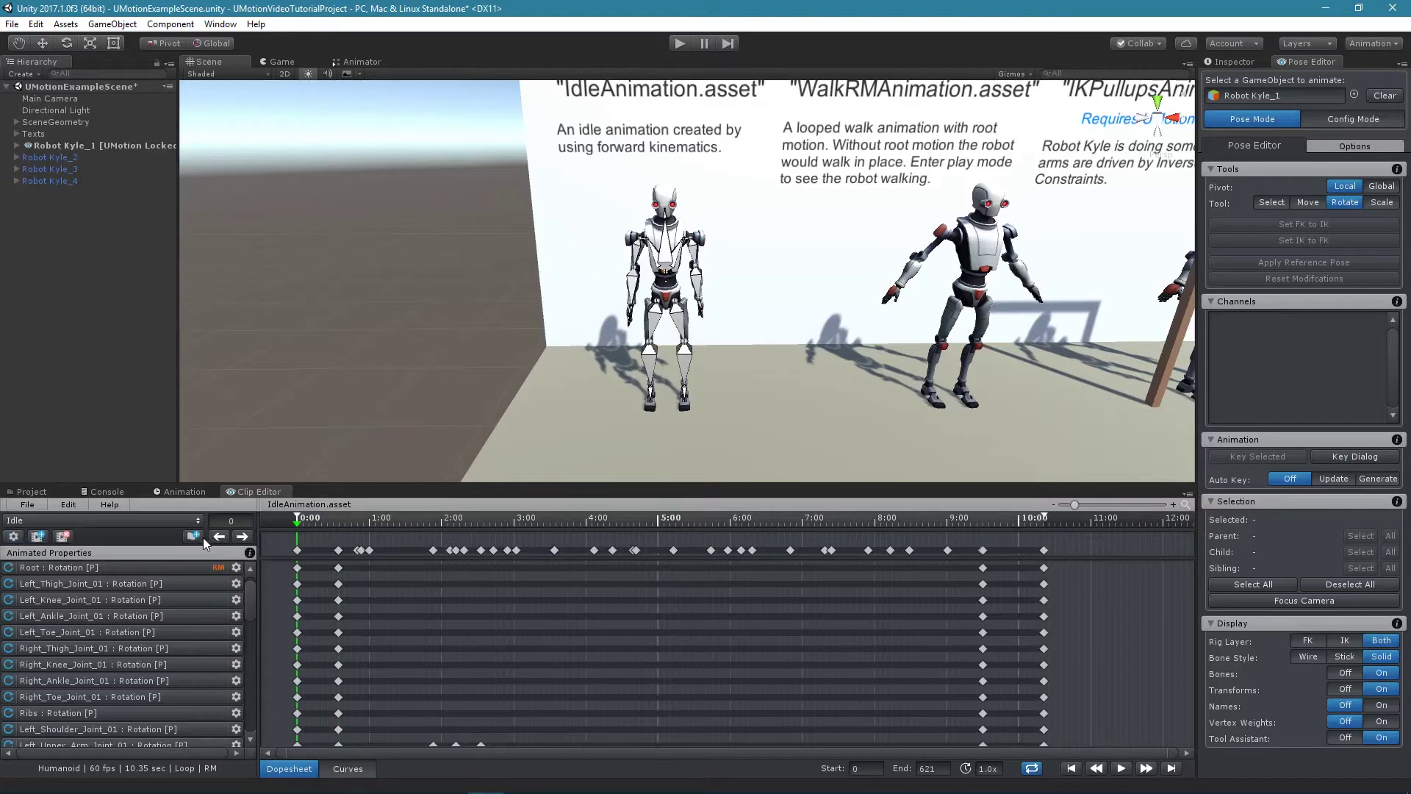
left_click(193, 535)
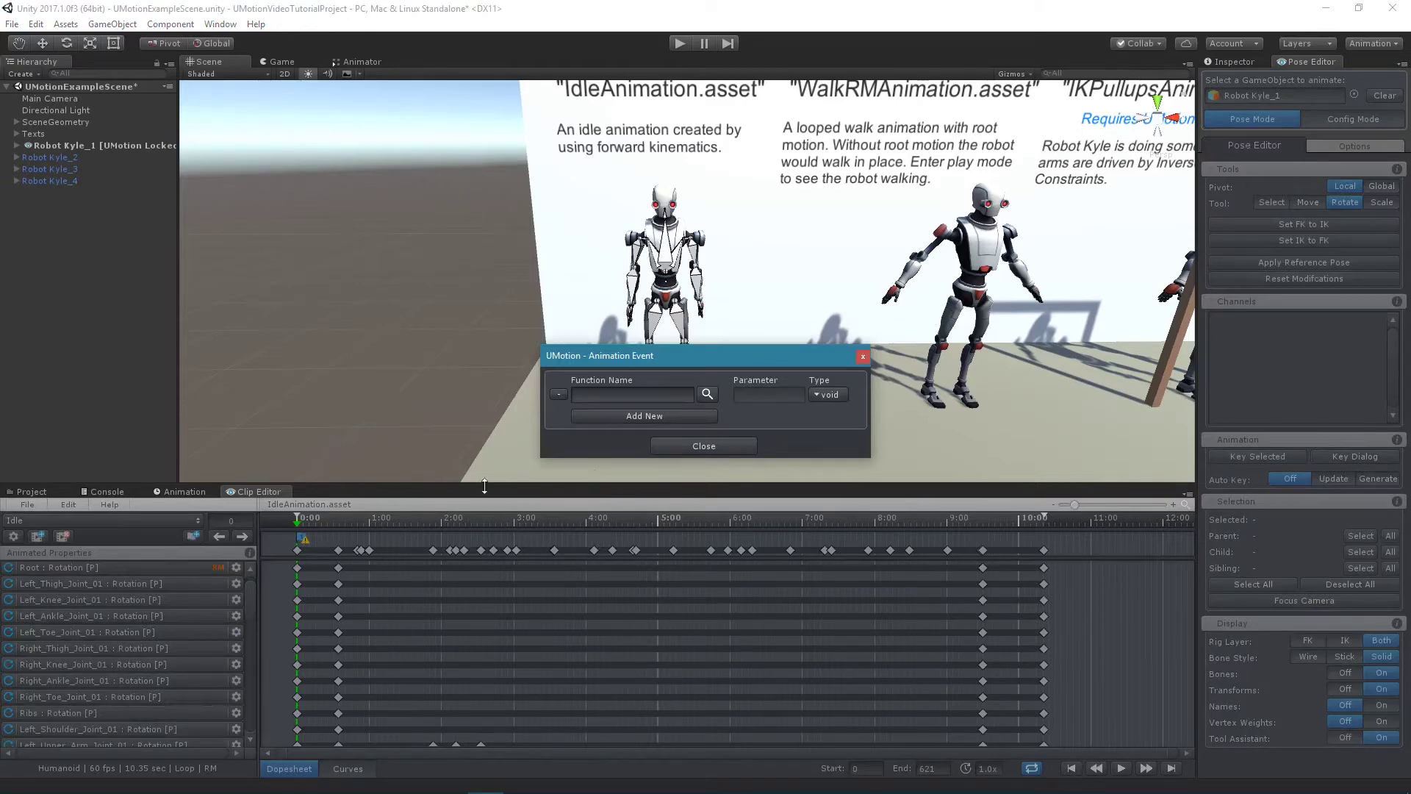
left_click(703, 448)
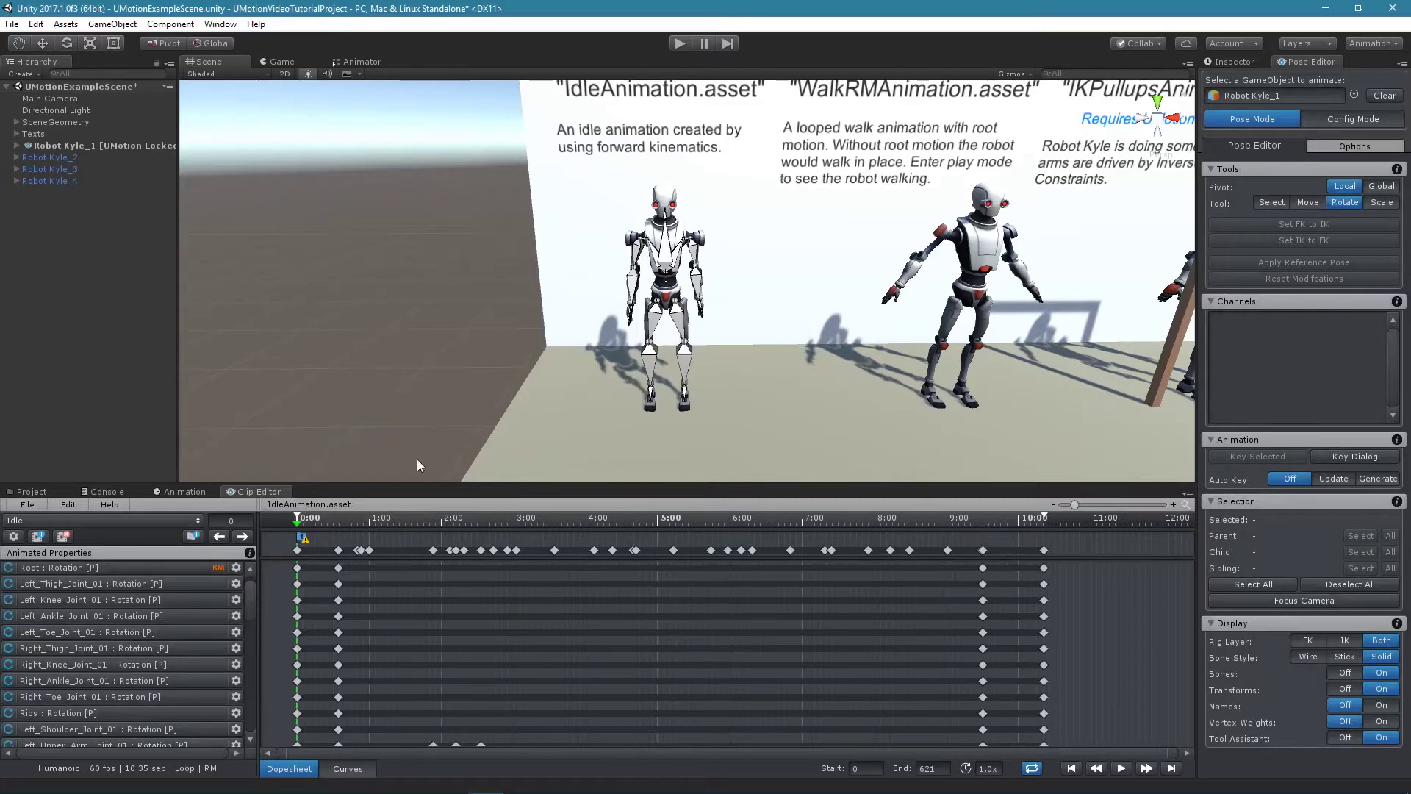
Review the Idle clip settings: 60 fps, 621 frames (10.35 sec), Loop Clip enabled.
left_click(14, 536)
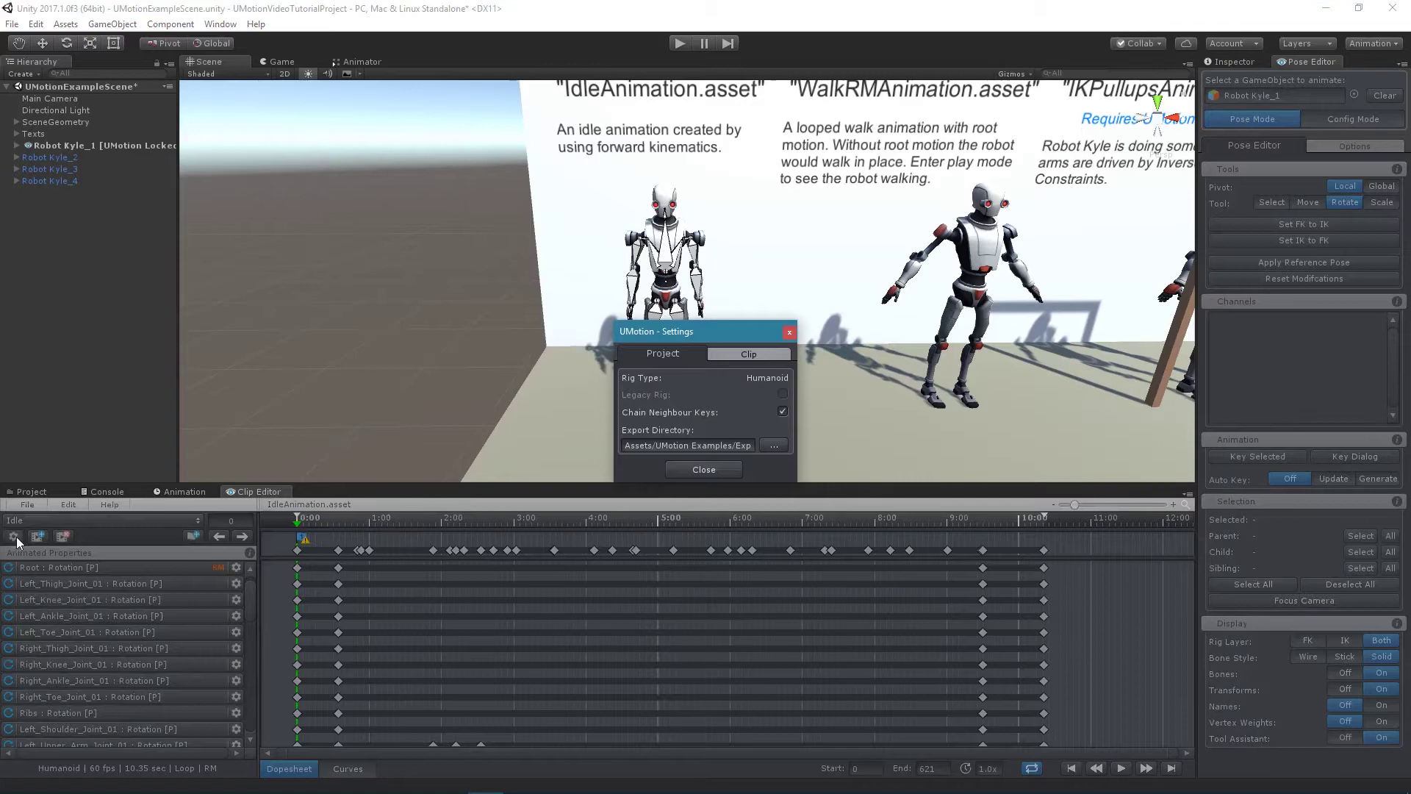
left_click(746, 352)
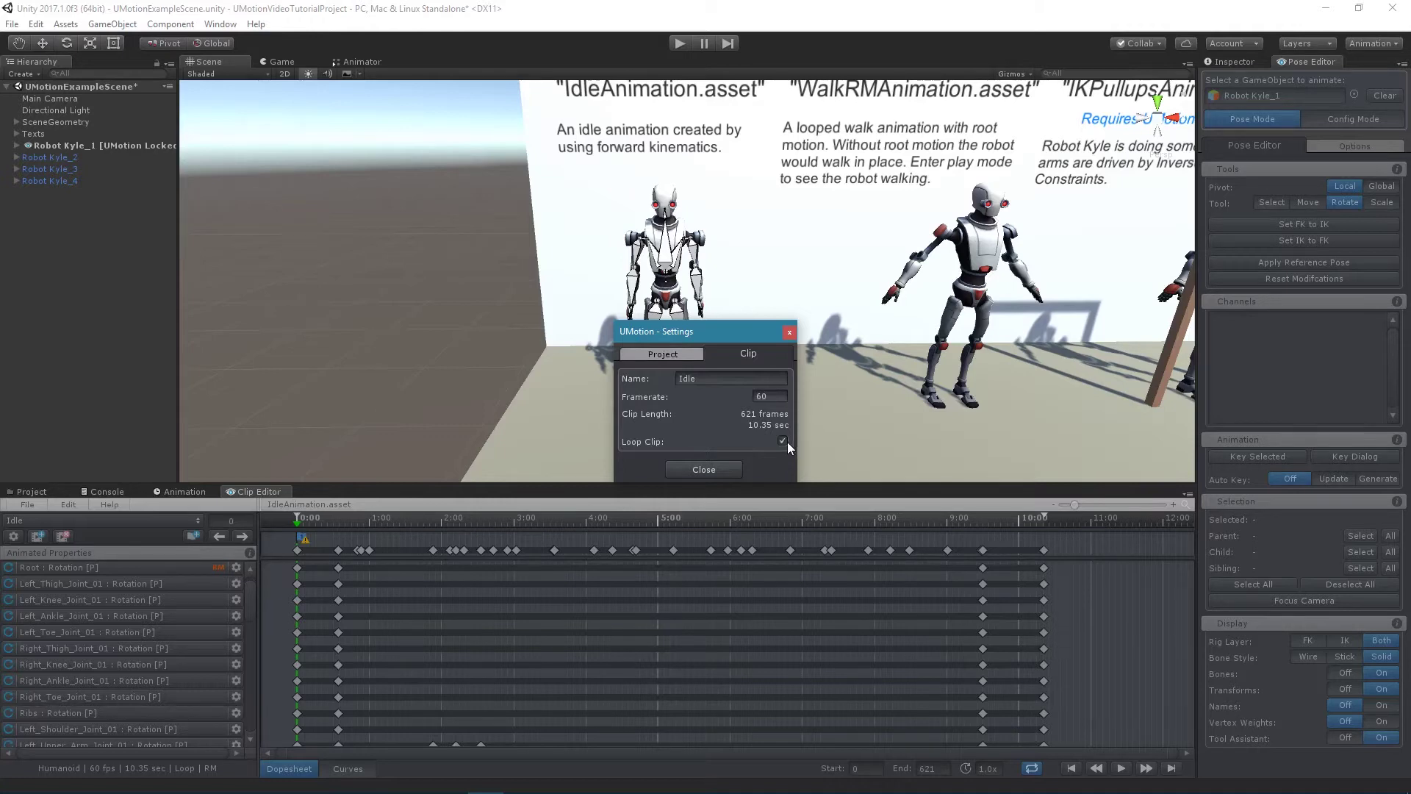
left_click(707, 472)
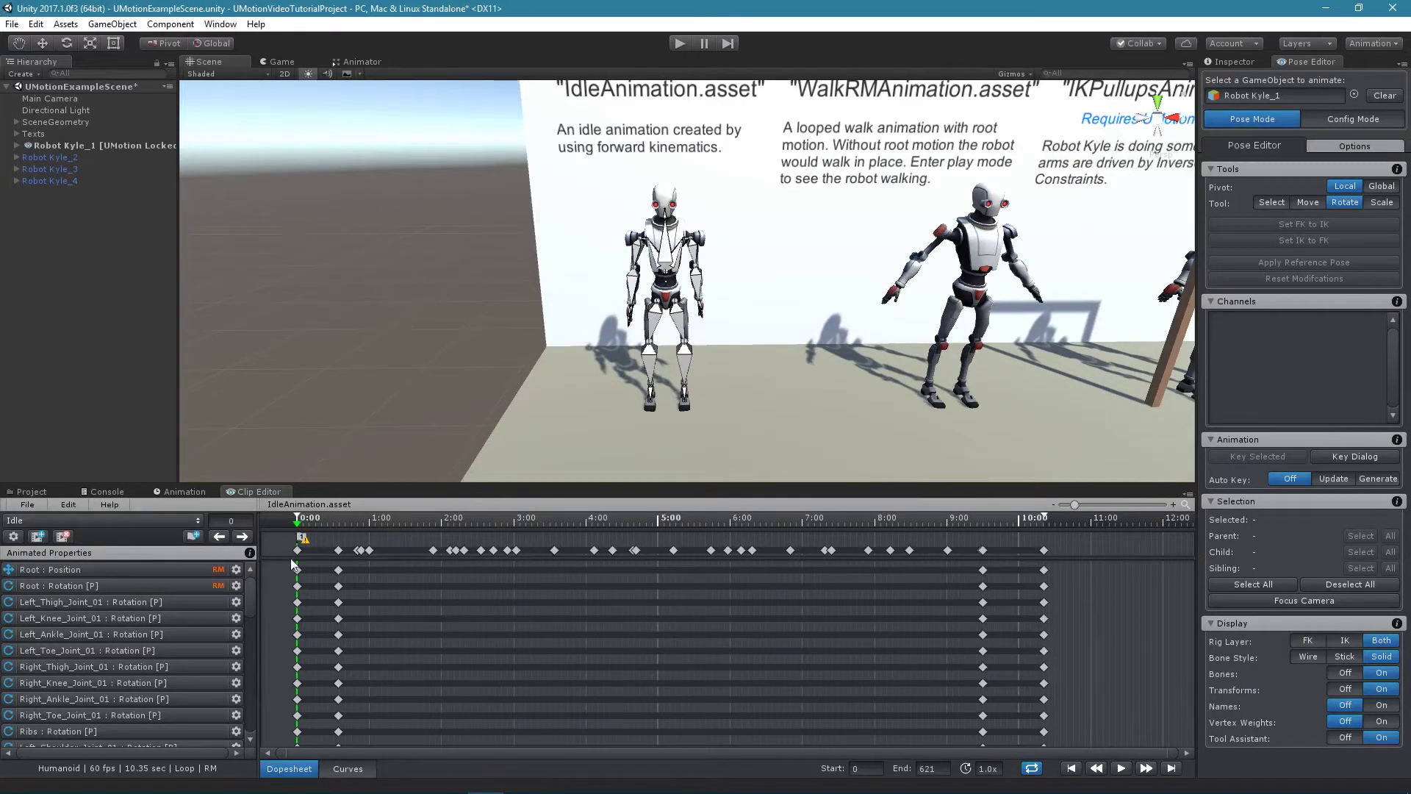
mouse_move(249, 592)
left_mouse_down()
mouse_move(244, 720)
mouse_move(249, 571)
left_mouse_up()
right_click(187, 602)
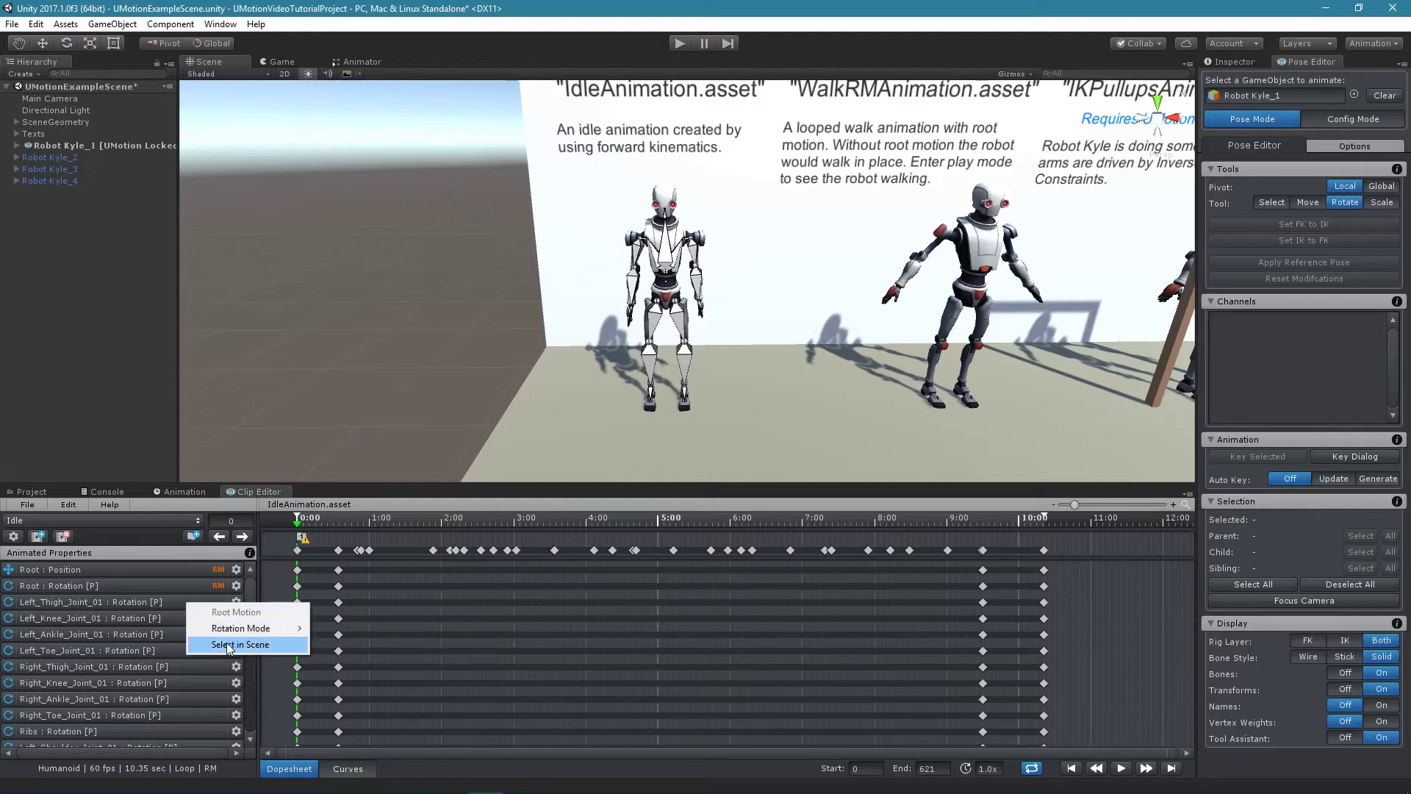
left_click(455, 624)
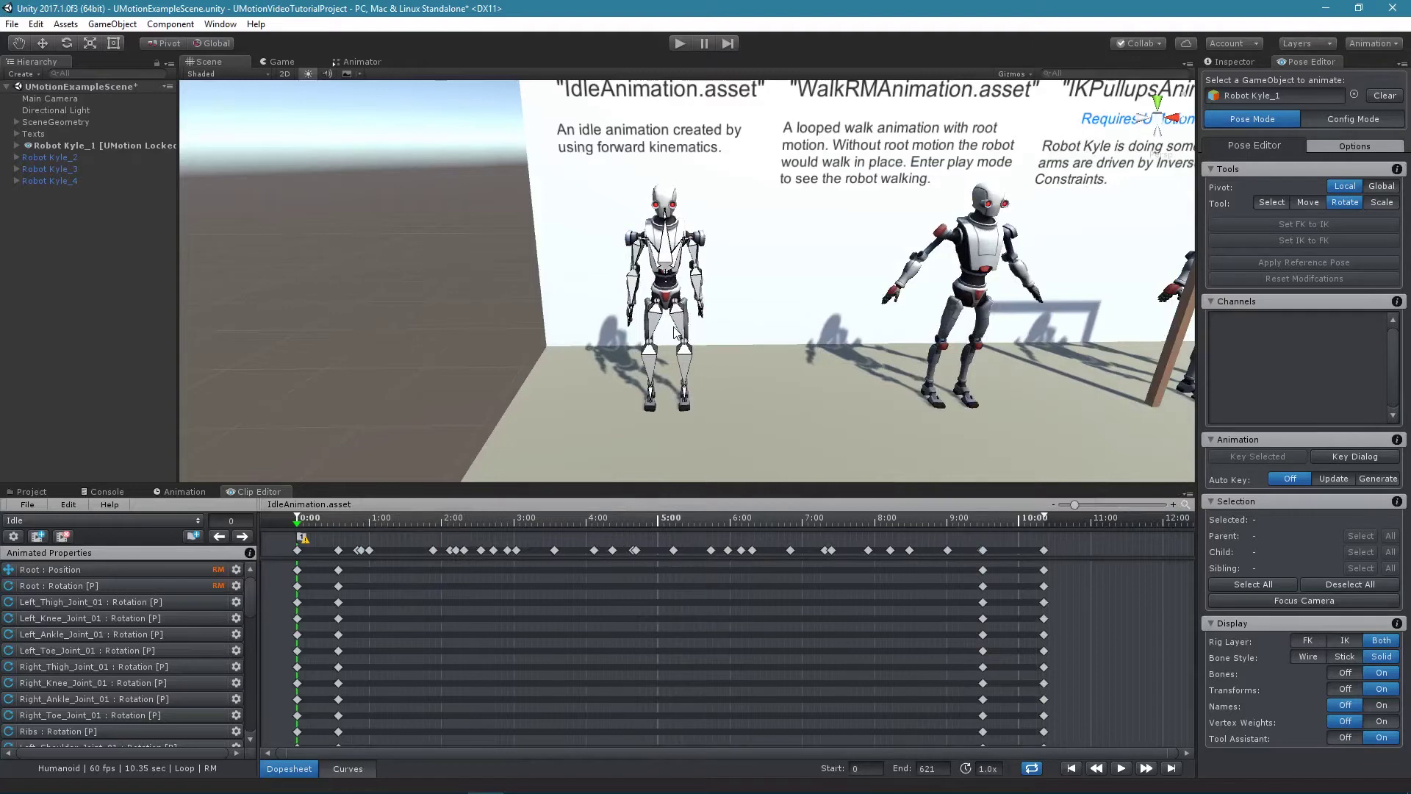
Set the playhead to frame 119 and scrub forward to about frame 129.
left_click(440, 523)
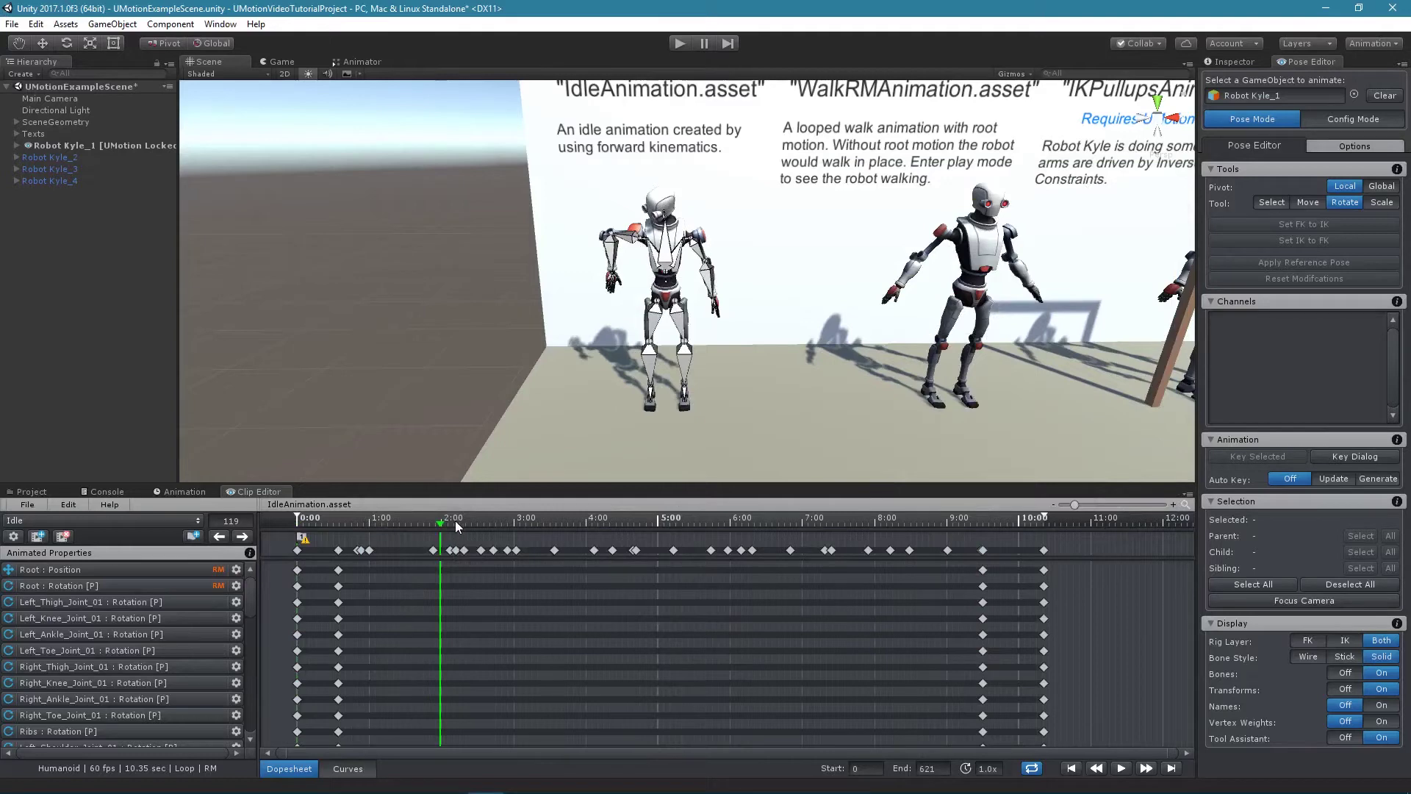
mouse_move(440, 523)
left_mouse_down()
mouse_move(778, 525)
mouse_move(452, 523)
left_mouse_up()
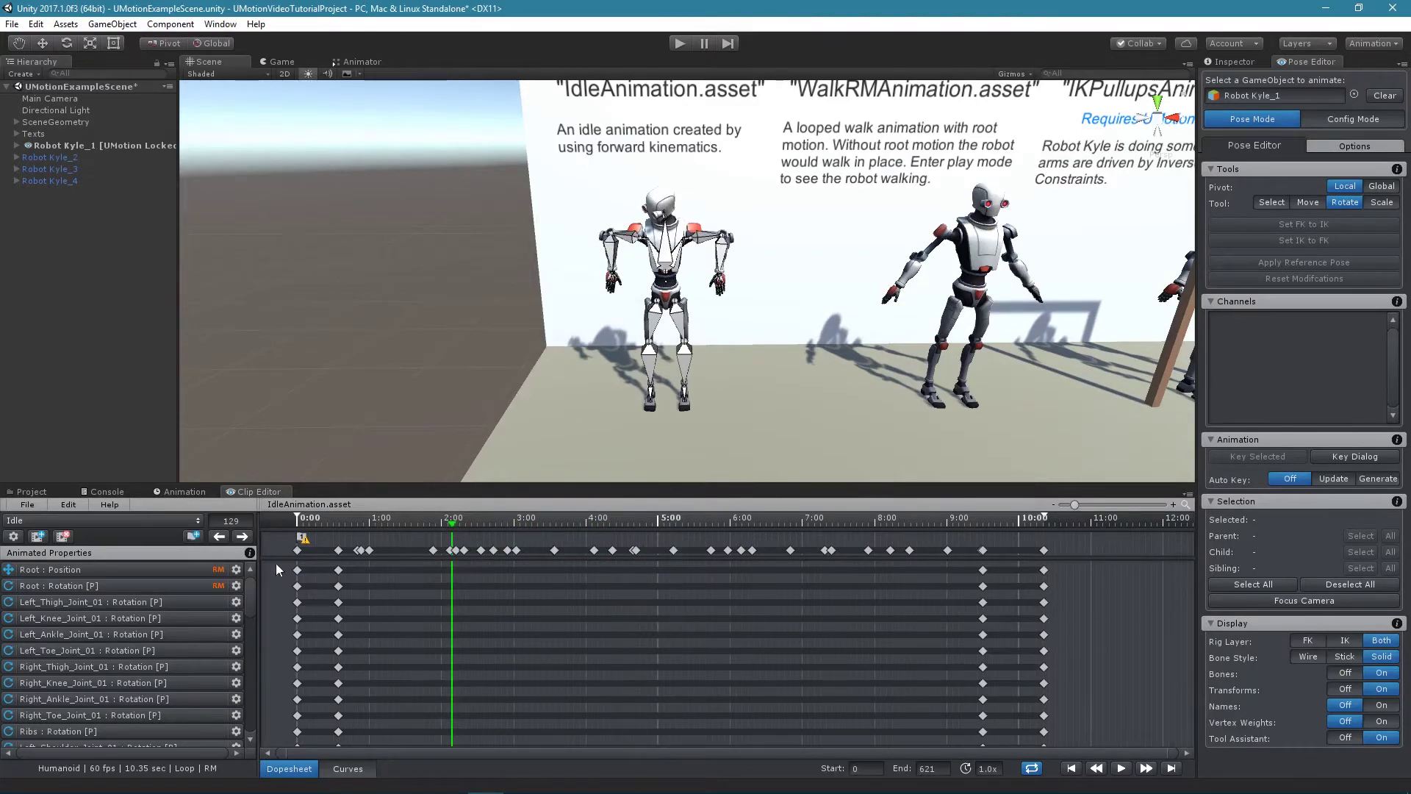
Box-select the Neck and Head rotation keys from about 3:40 to 4:40 and delete them.
left_click_drag(250, 597, 239, 664)
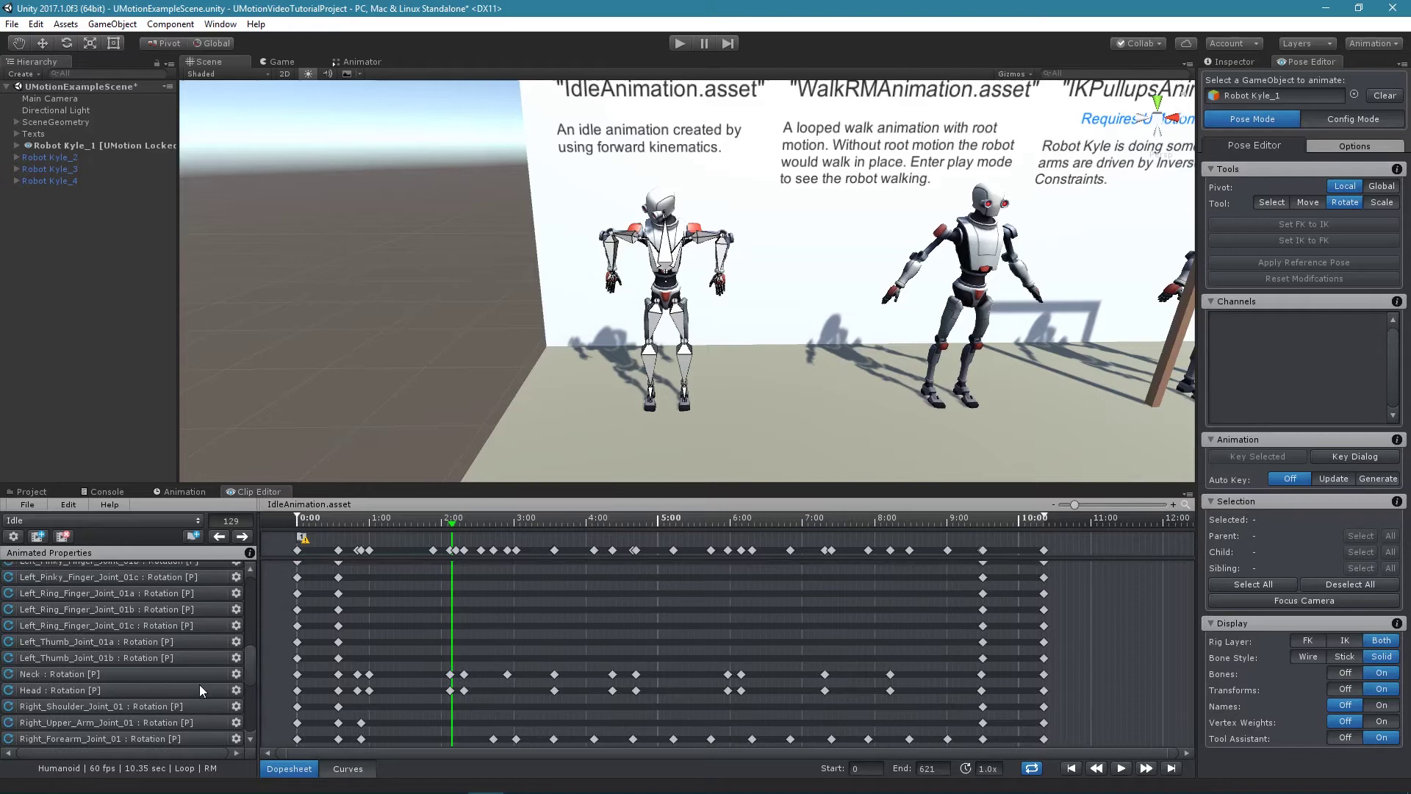
left_click(174, 689)
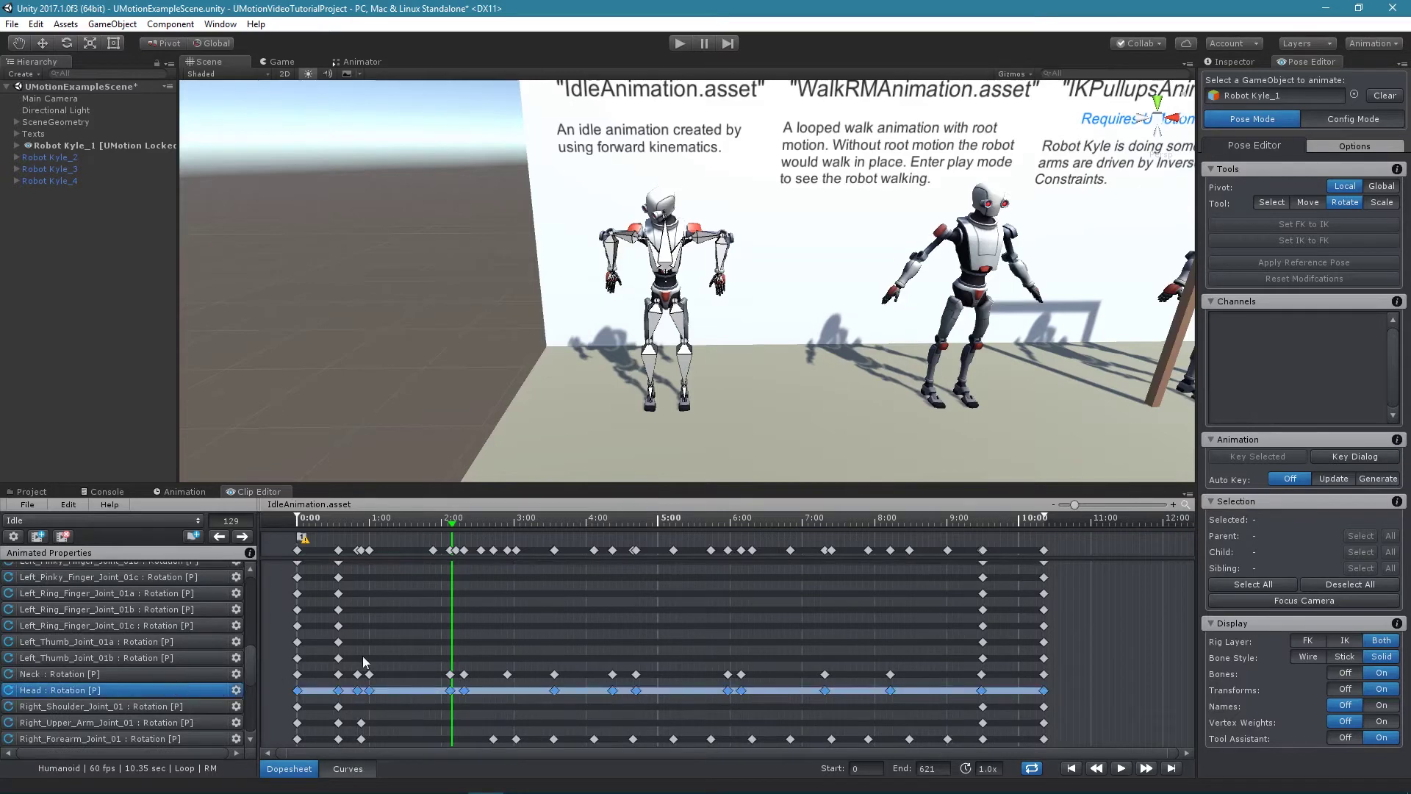
left_click(518, 632)
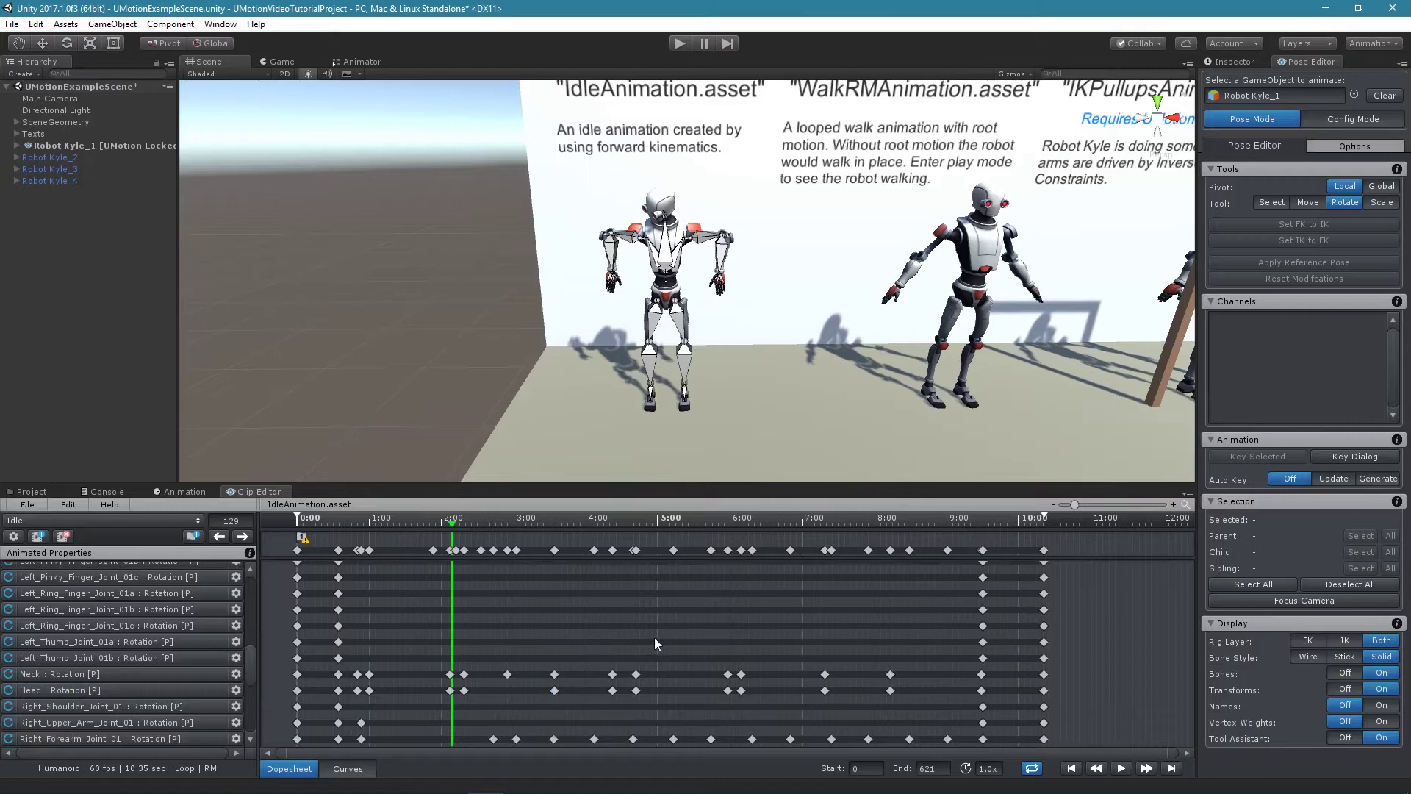
left_click_drag(667, 623, 553, 673)
key("Delete")
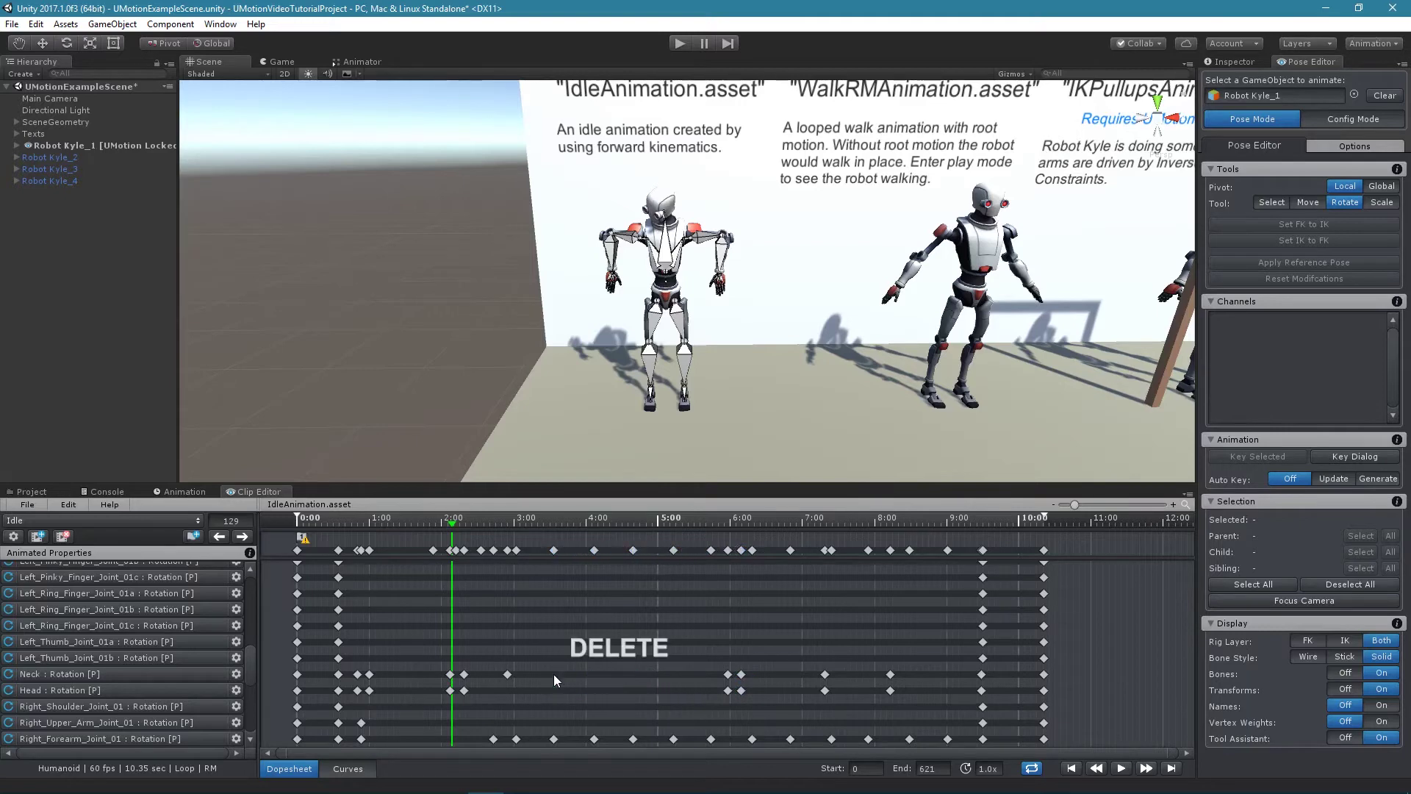
Undo the deletion to restore the Neck and Head keys, then select them from 3:30 to 4:40.
left_click(35, 23)
left_click(59, 31)
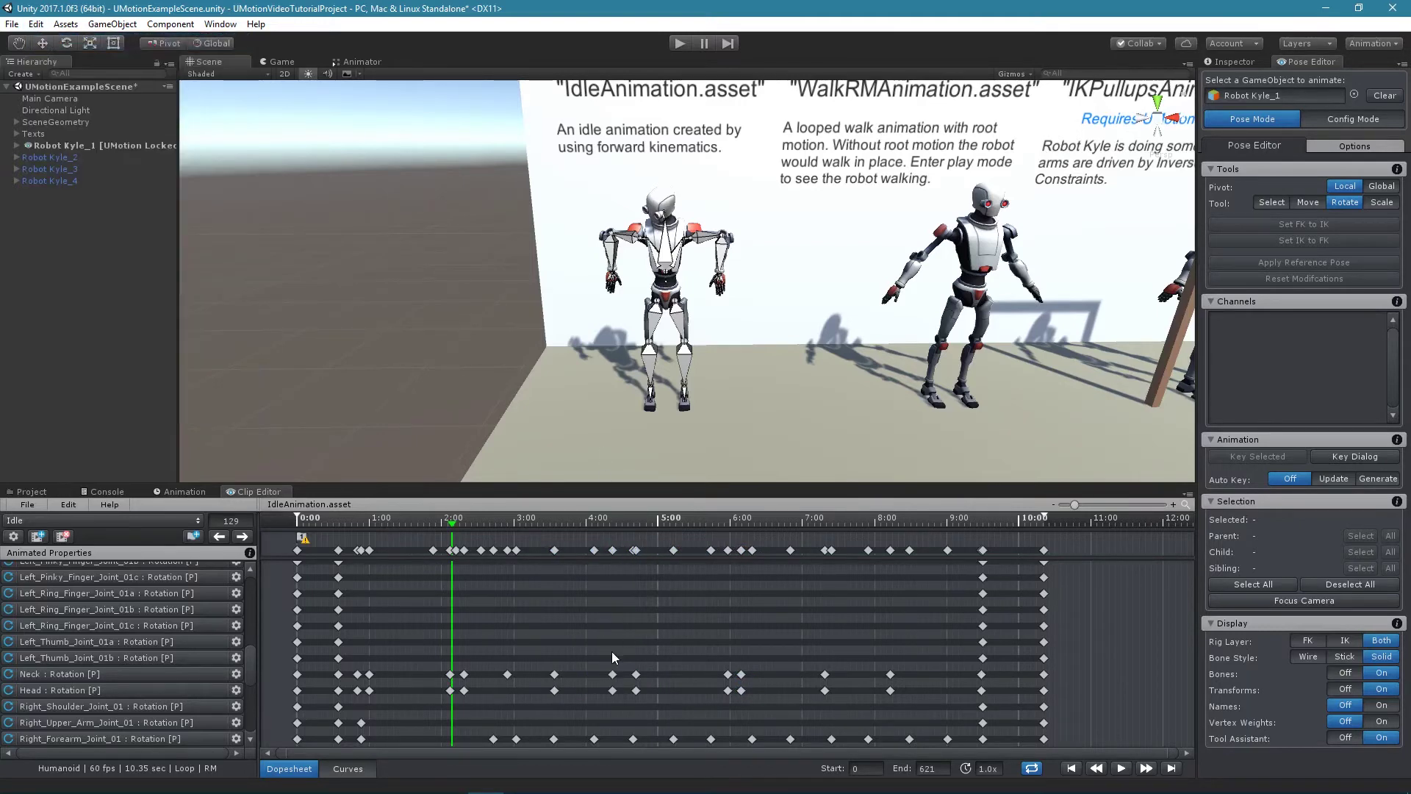
left_click_drag(541, 646, 663, 713)
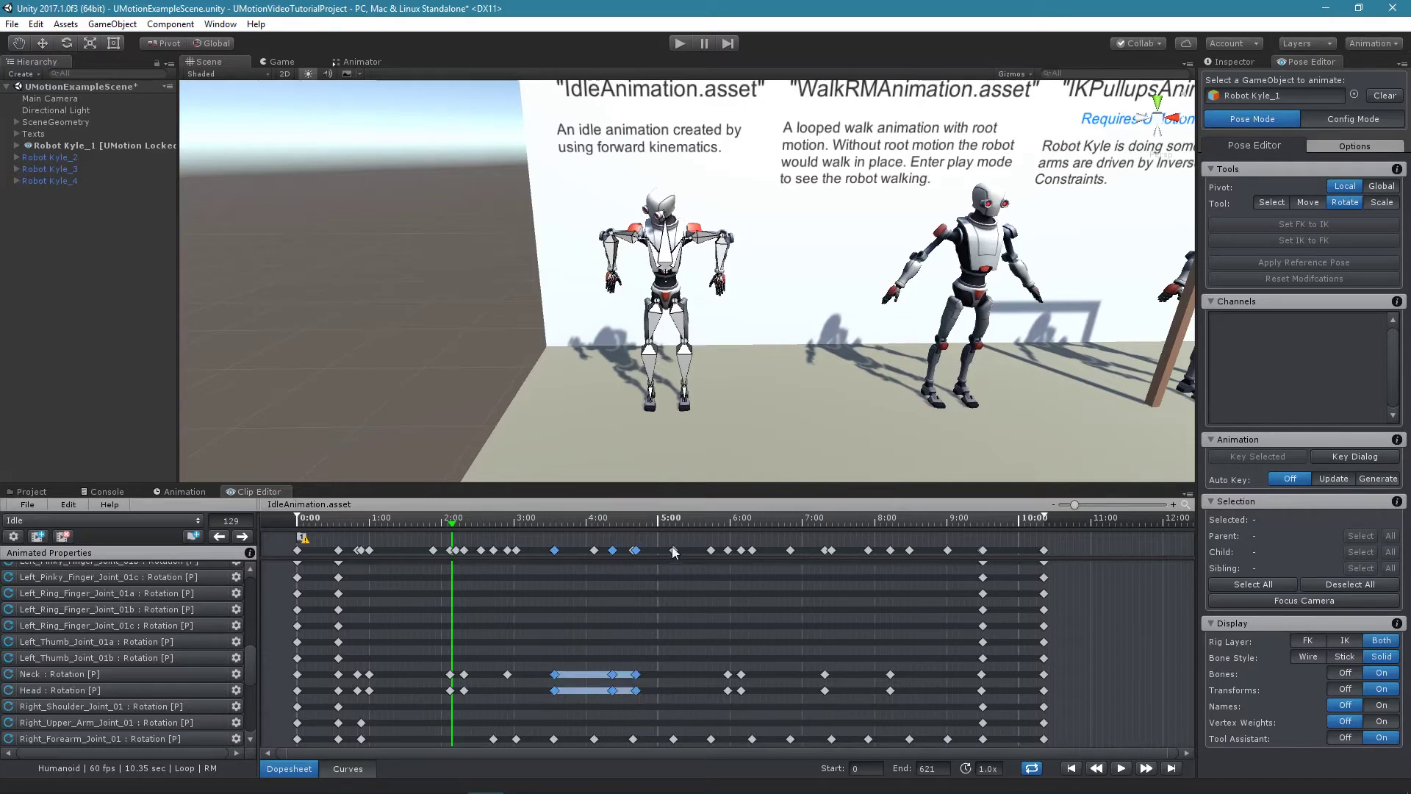
Try pasting the copied keys at 5:00 with Ctrl+V and the context menu, then remove them.
left_click(673, 521)
key("ctrl+v")
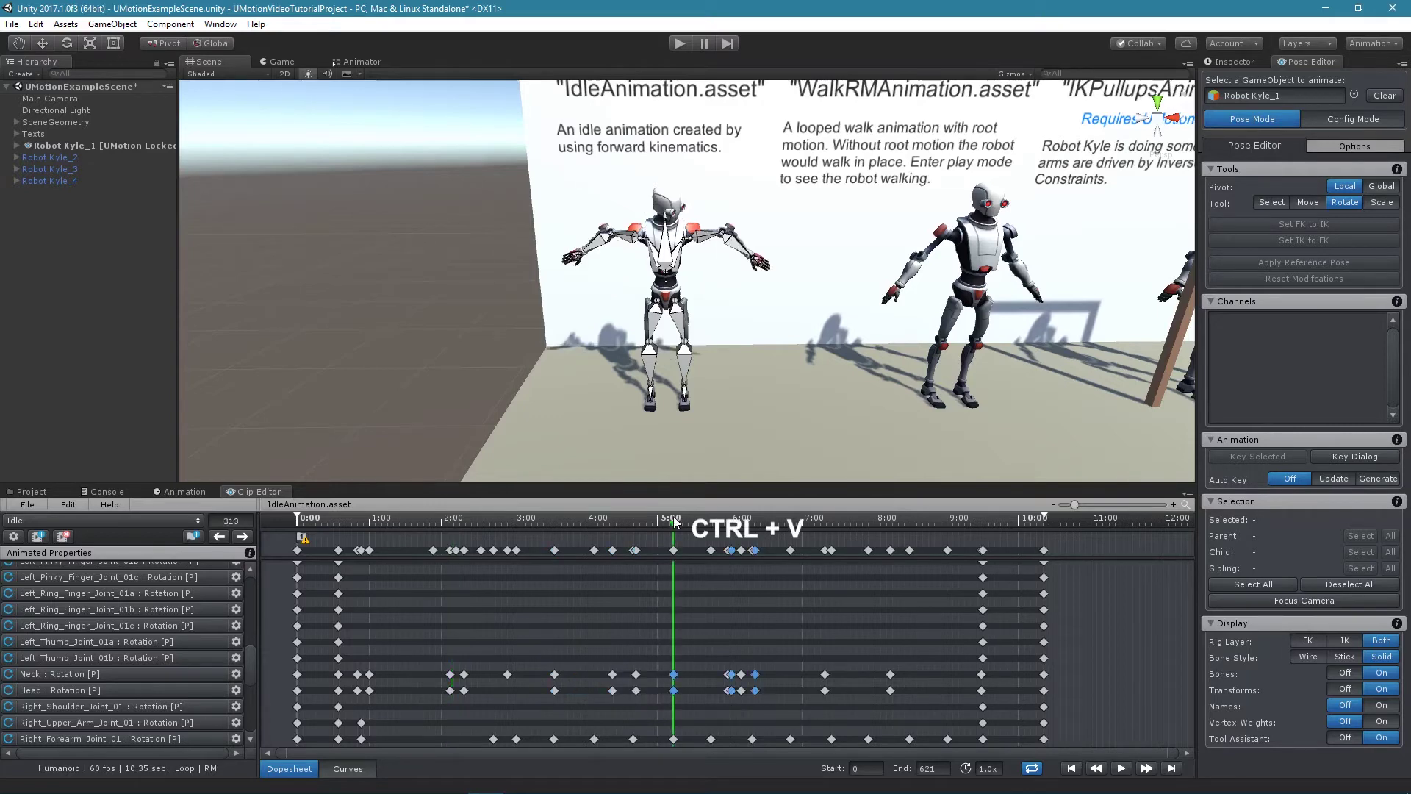
key("ctrl+z")
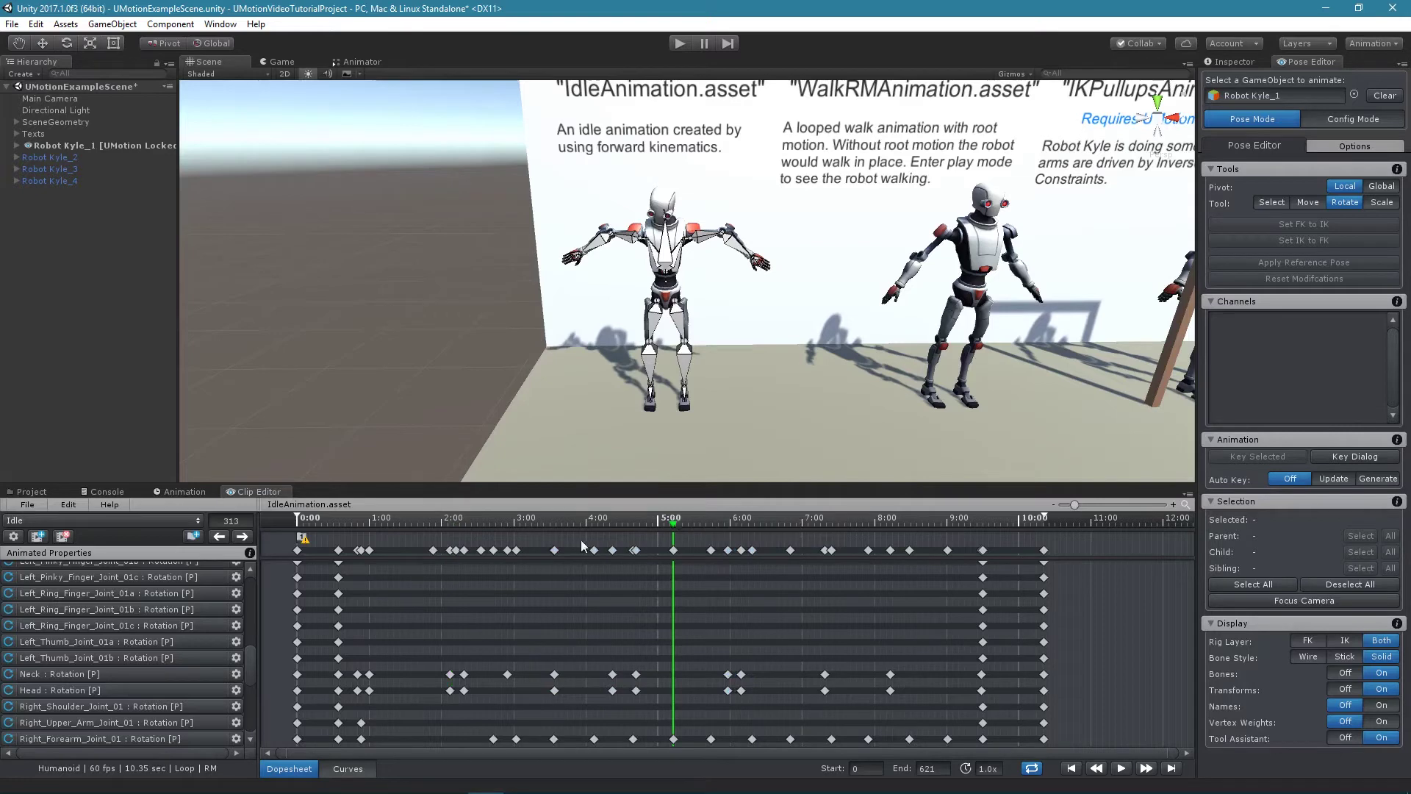
left_click(530, 521)
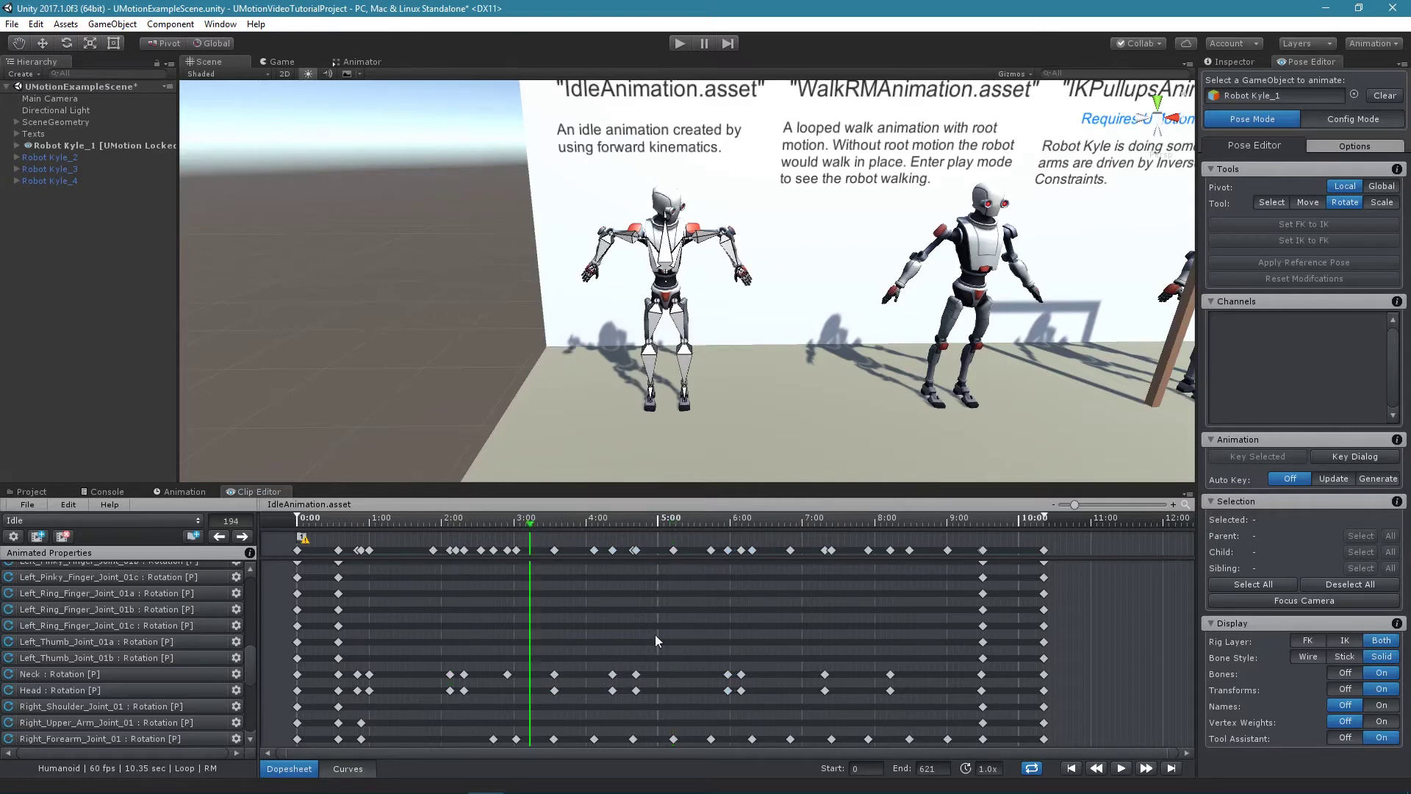
right_click(676, 678)
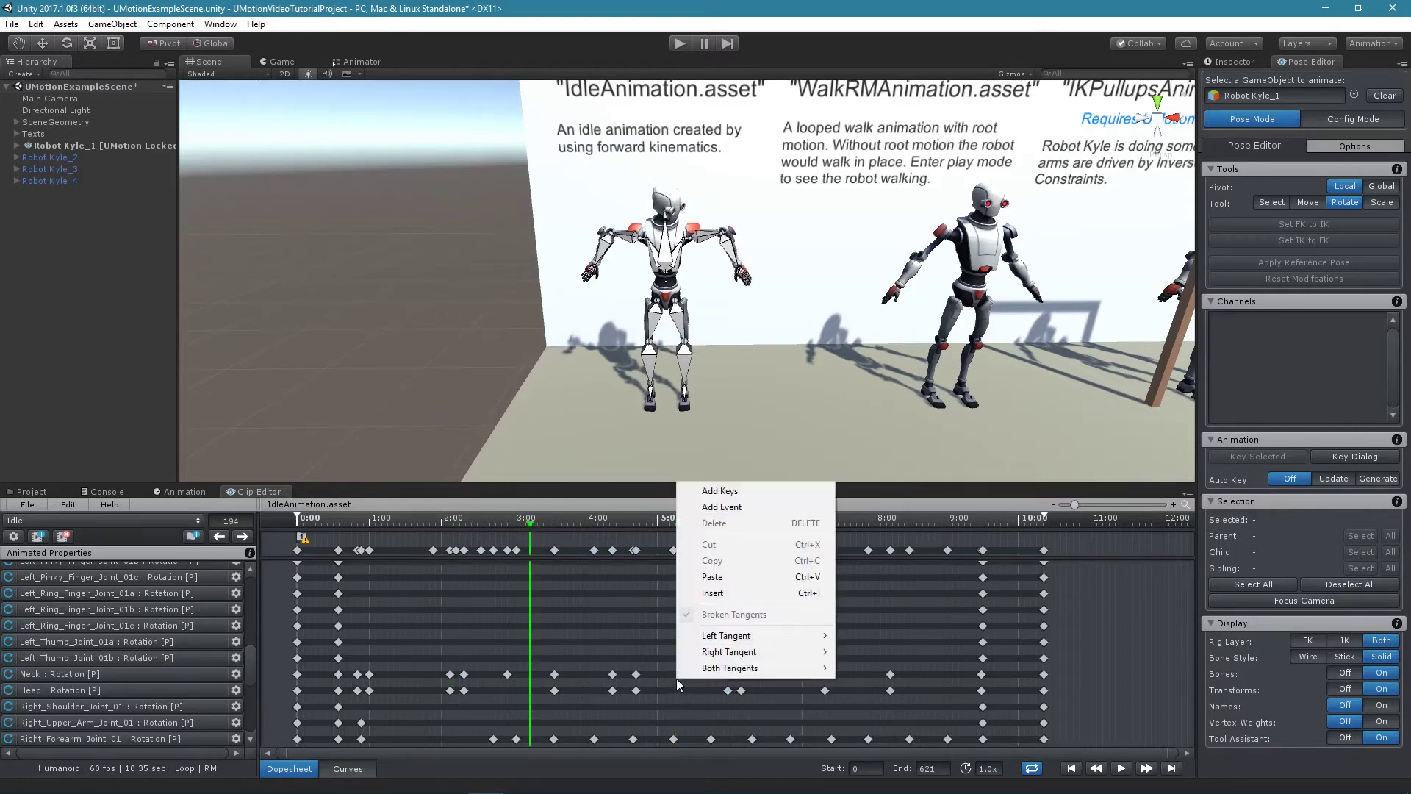
left_click(713, 578)
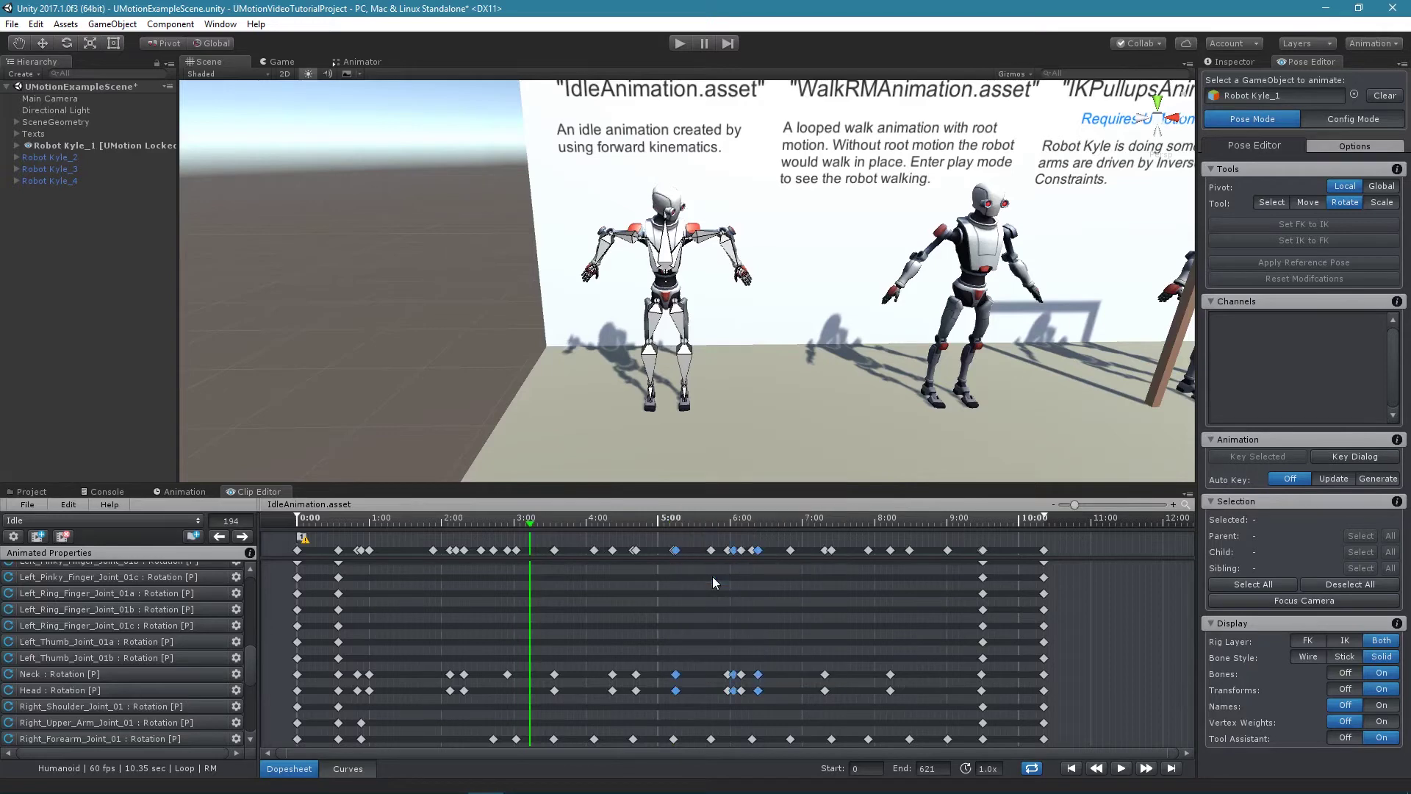
key("Delete")
Insert the copied keys at 5:00 via Edit > Insert, extending the clip to 690 frames.
left_click(668, 524)
left_click(54, 500)
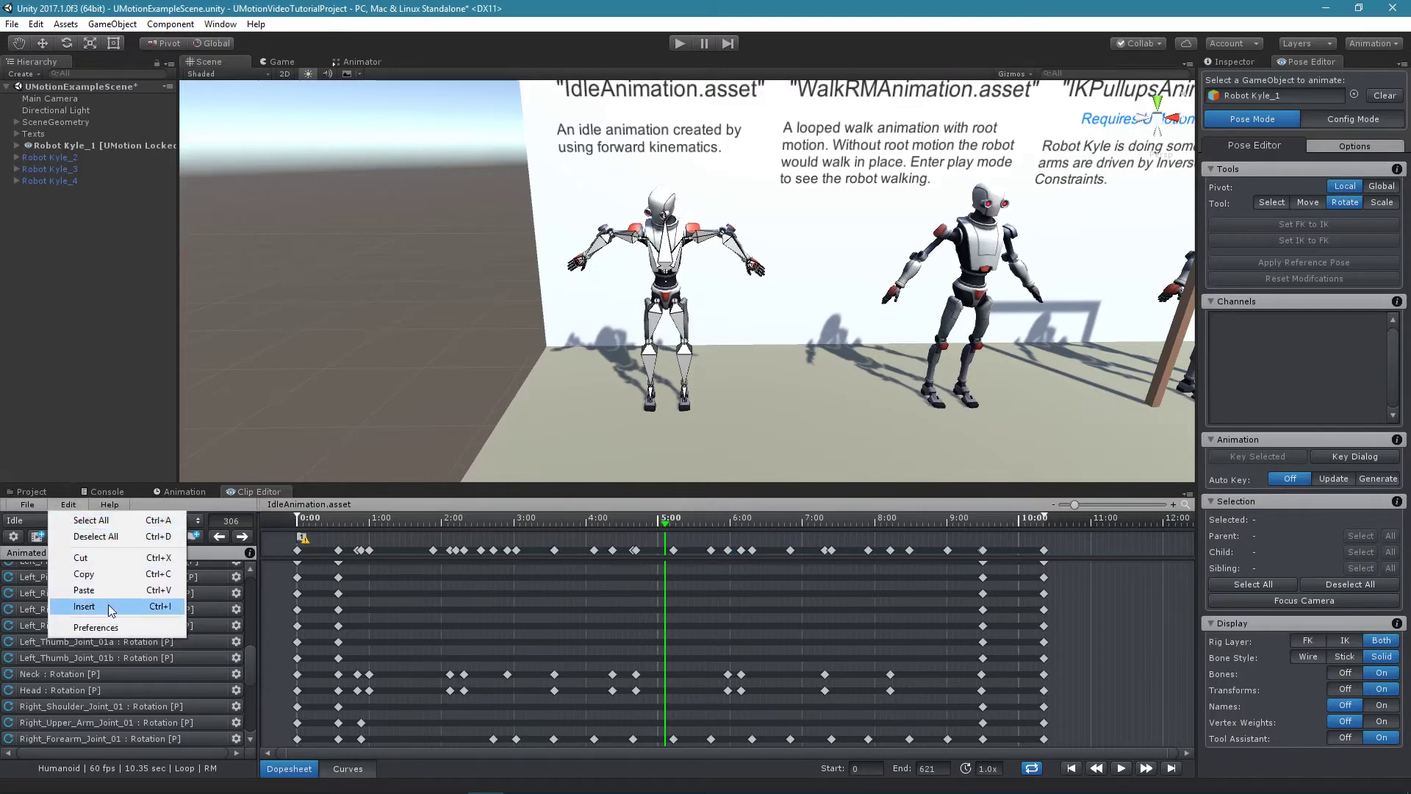
left_click(108, 604)
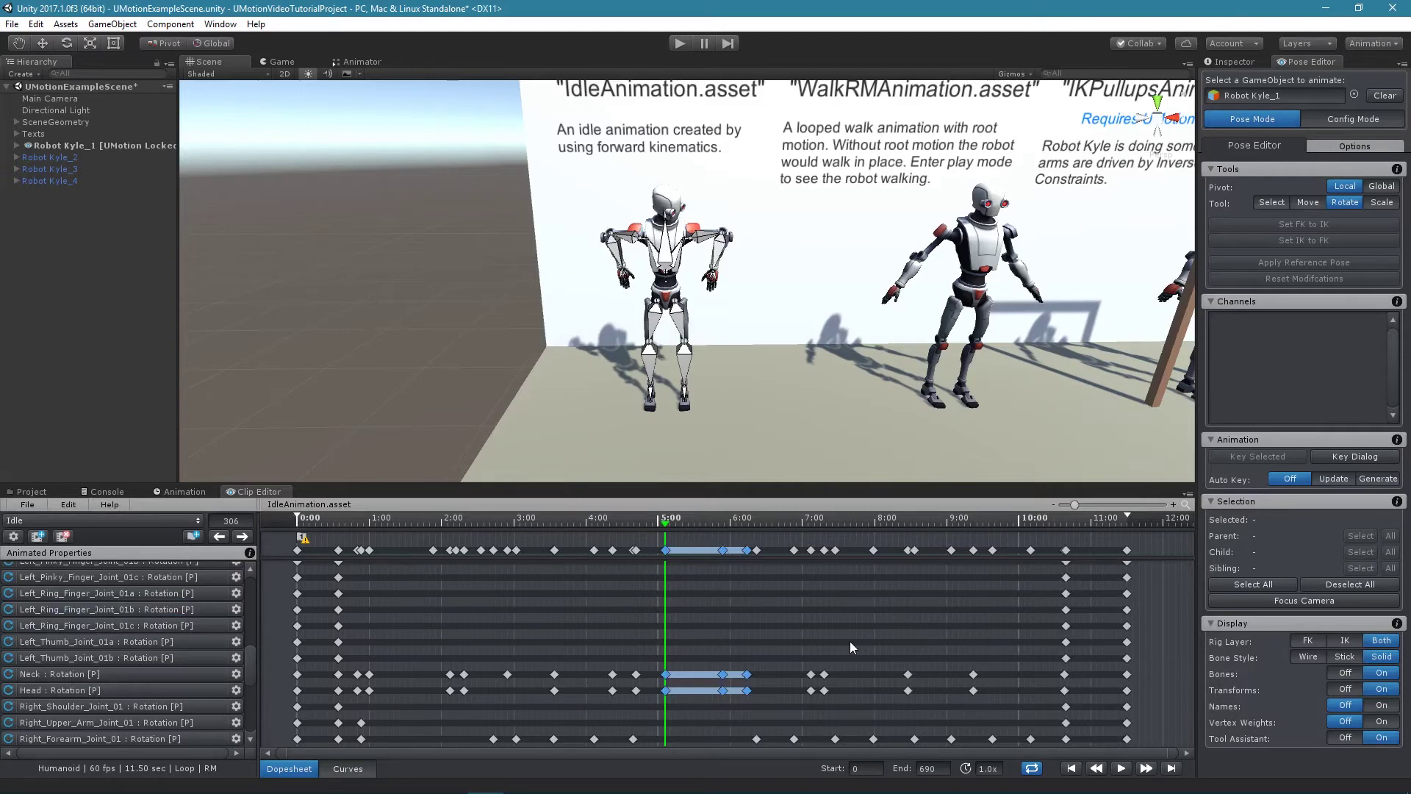
Undo the insertion back to 621 frames and show the Neck keyframe's Both Tangents options.
key("ctrl+z")
right_click(636, 674)
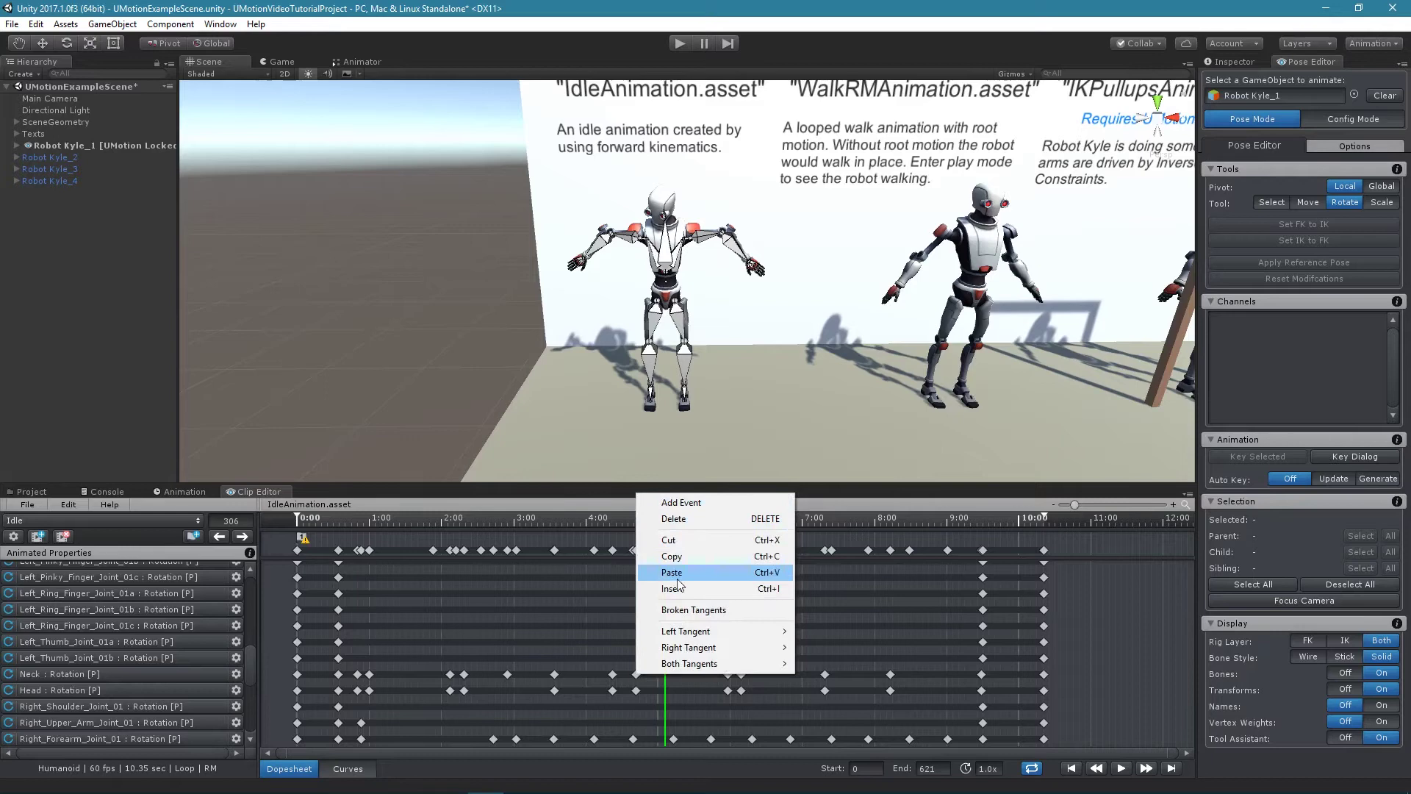
Dismiss the tangent menu and zoom the dopesheet timeline in and out with the scroll wheel.
mouse_move(684, 637)
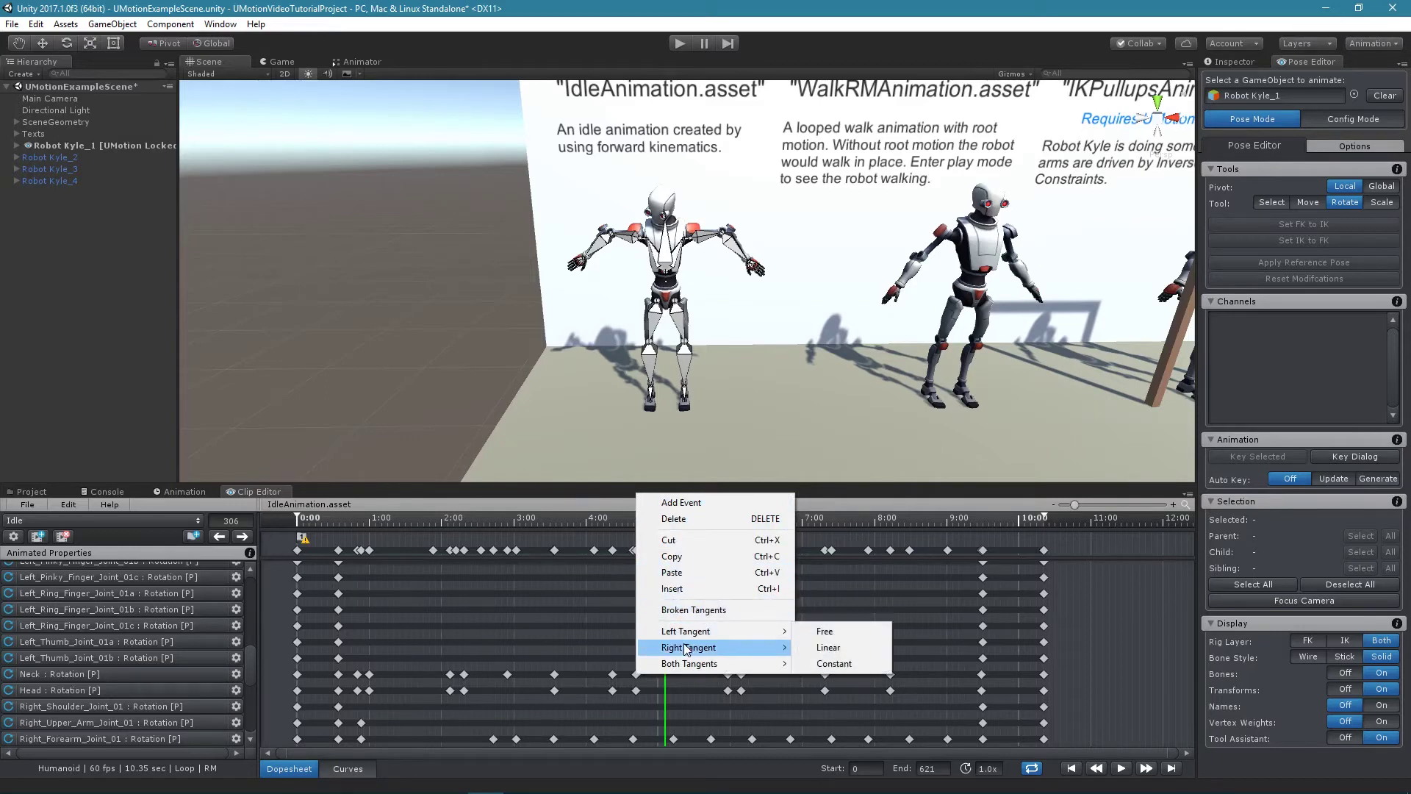
mouse_move(689, 666)
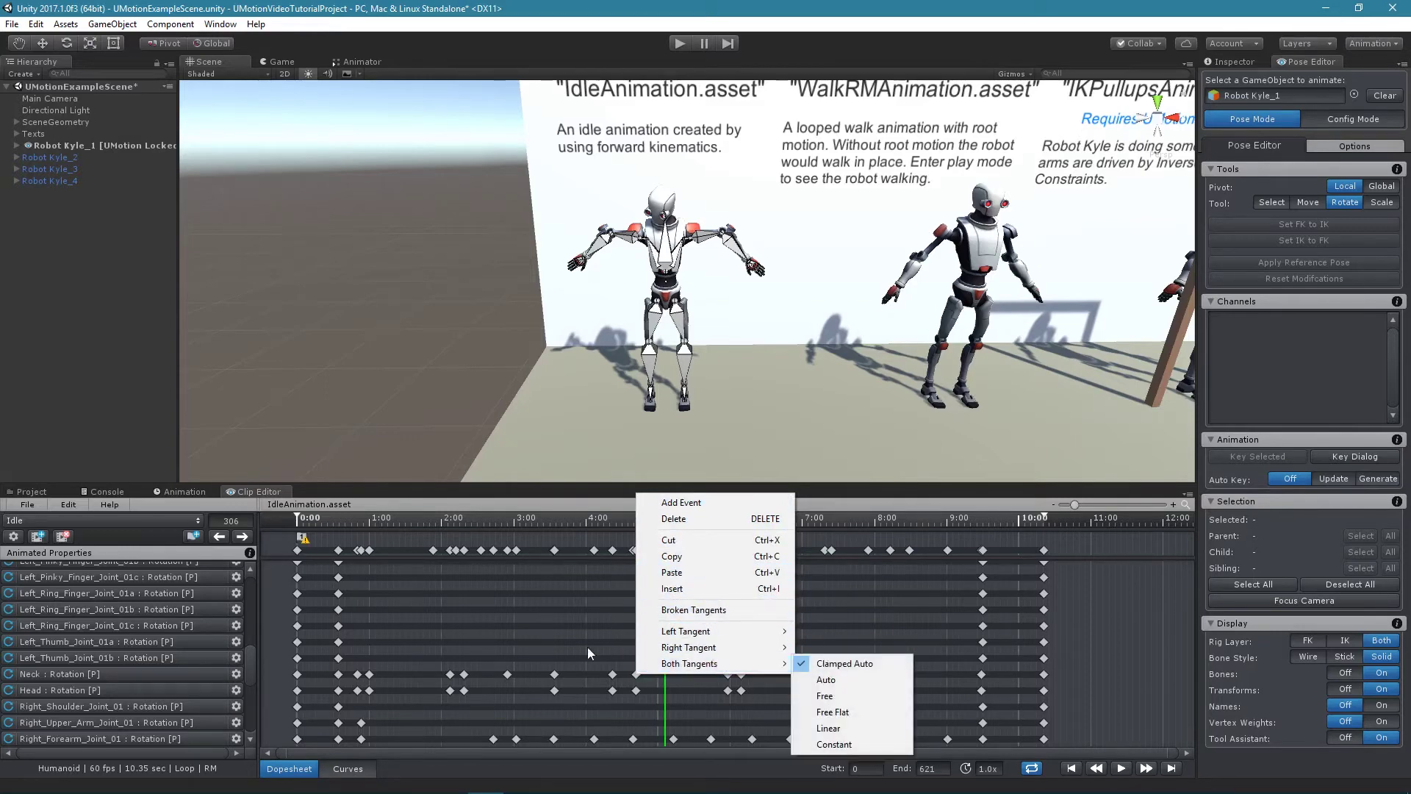
left_click(561, 636)
scroll(561, 636, "down", 2)
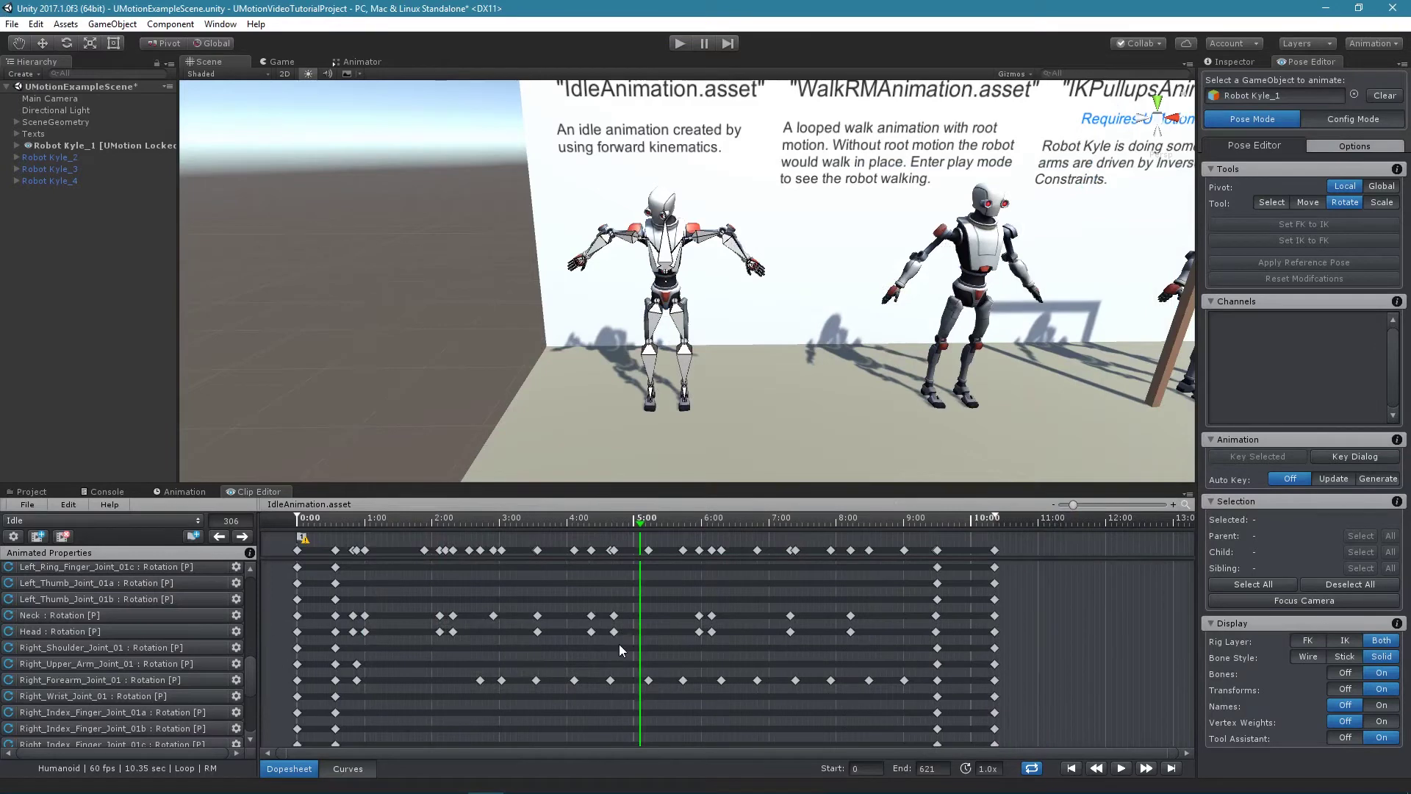
scroll(619, 644, "up", 5)
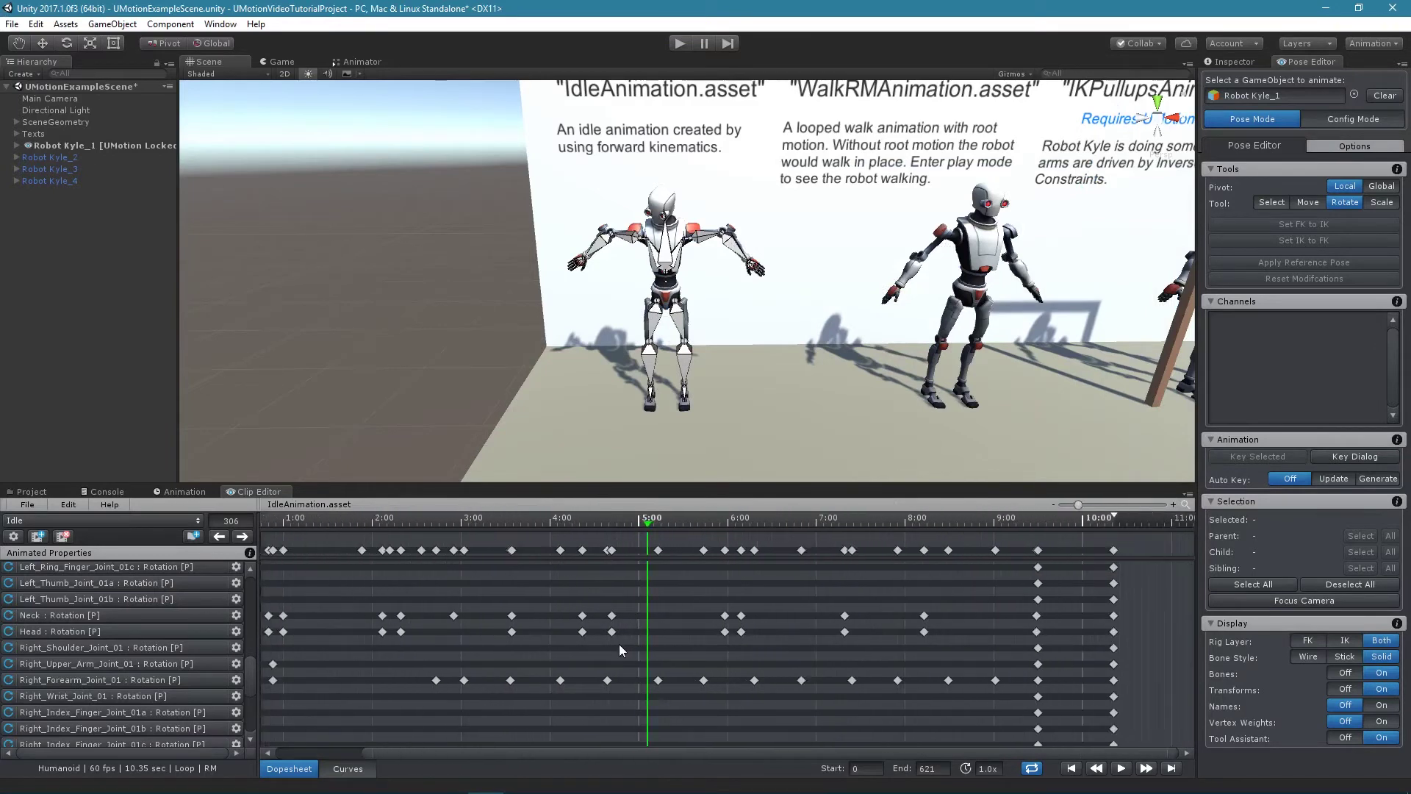
scroll(618, 644, "down", 2)
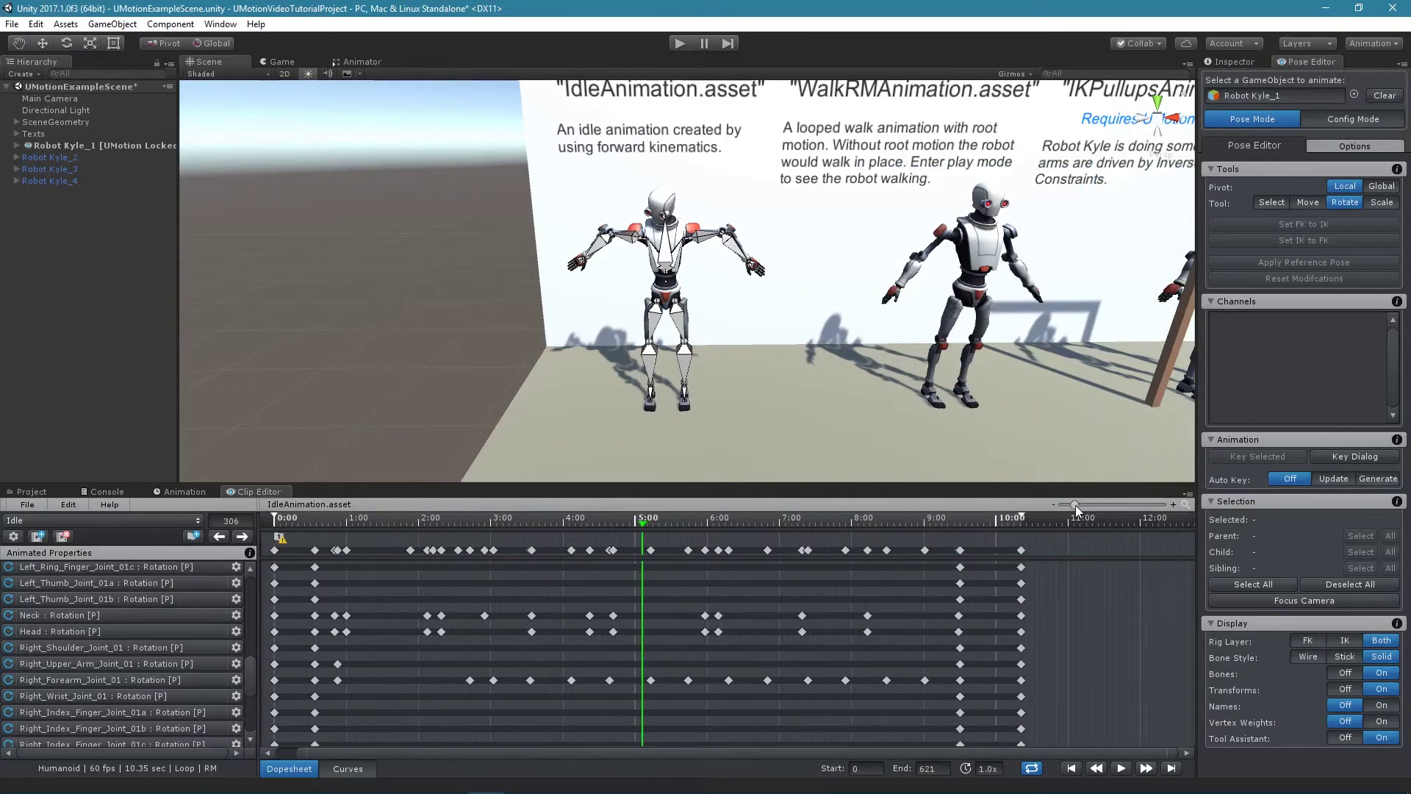
Zoom in closely around 5:00 with the slider, then pan the dopesheet to later frames.
mouse_move(1075, 505)
left_mouse_down()
mouse_move(1096, 504)
mouse_move(1070, 502)
left_mouse_up()
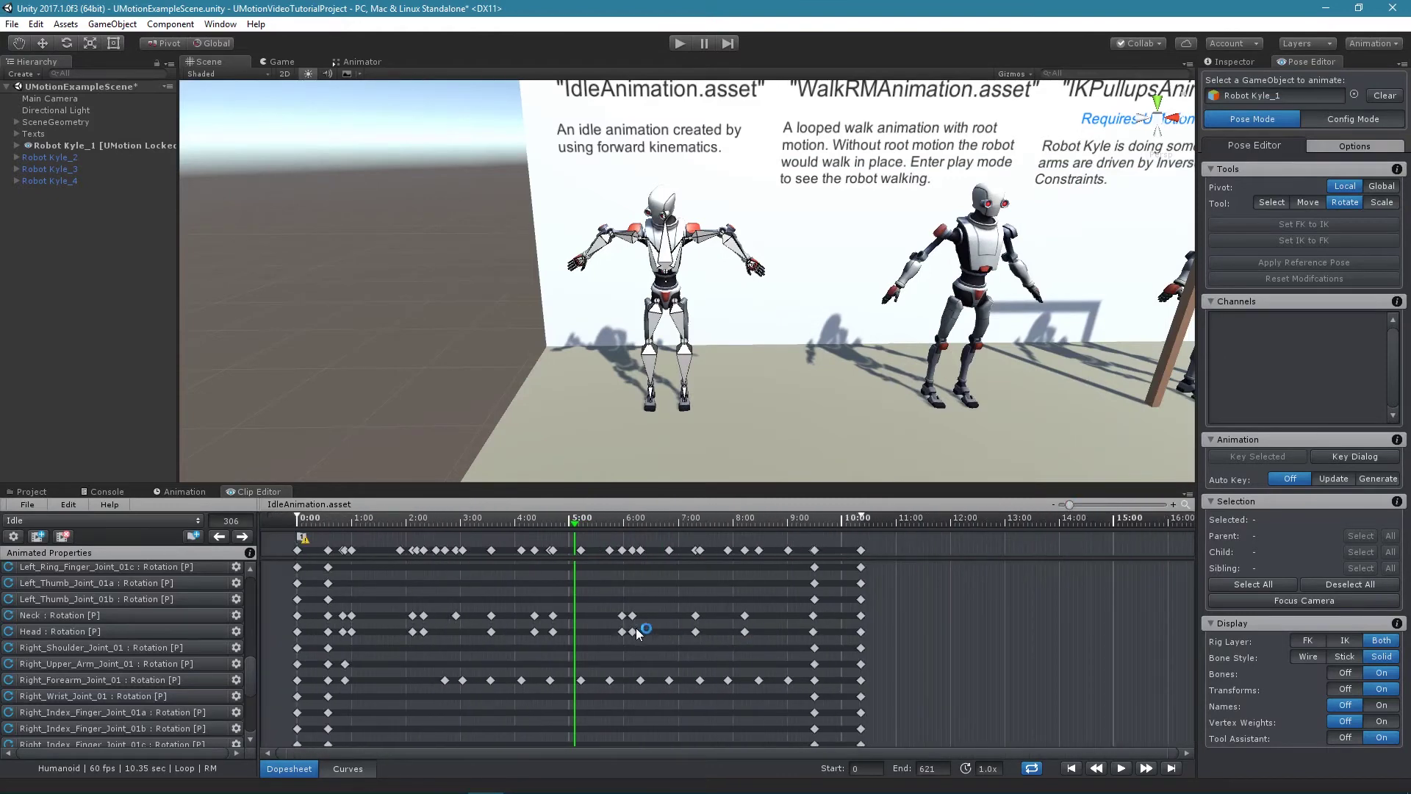
middle_click_drag(637, 648, 599, 632)
middle_click_drag(762, 641, 826, 650)
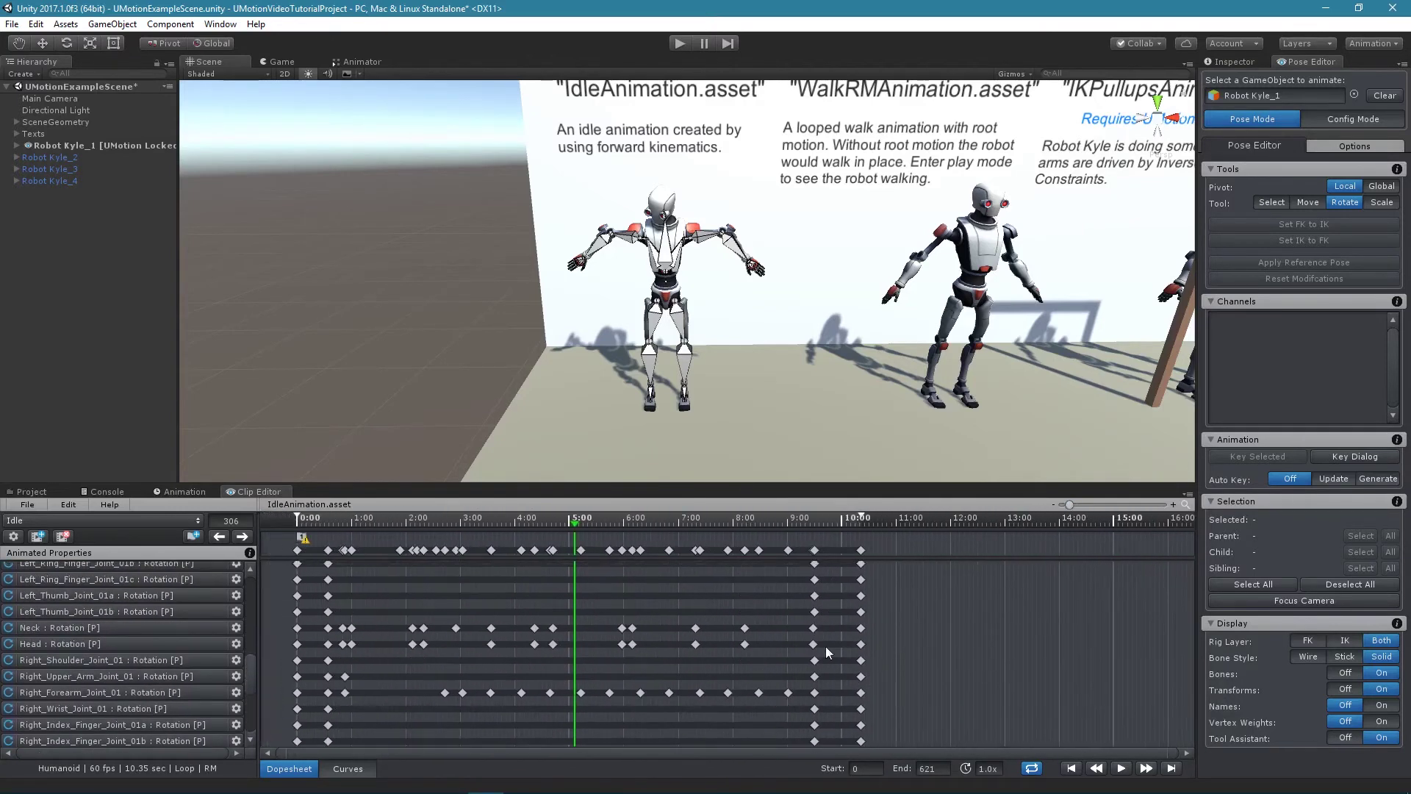
left_click_drag(358, 753, 518, 758)
Show the Neck, Head and Right_Shoulder_Joint_01 rotation curves, zoom vertically, and scrub along them.
left_click_drag(183, 627, 176, 660)
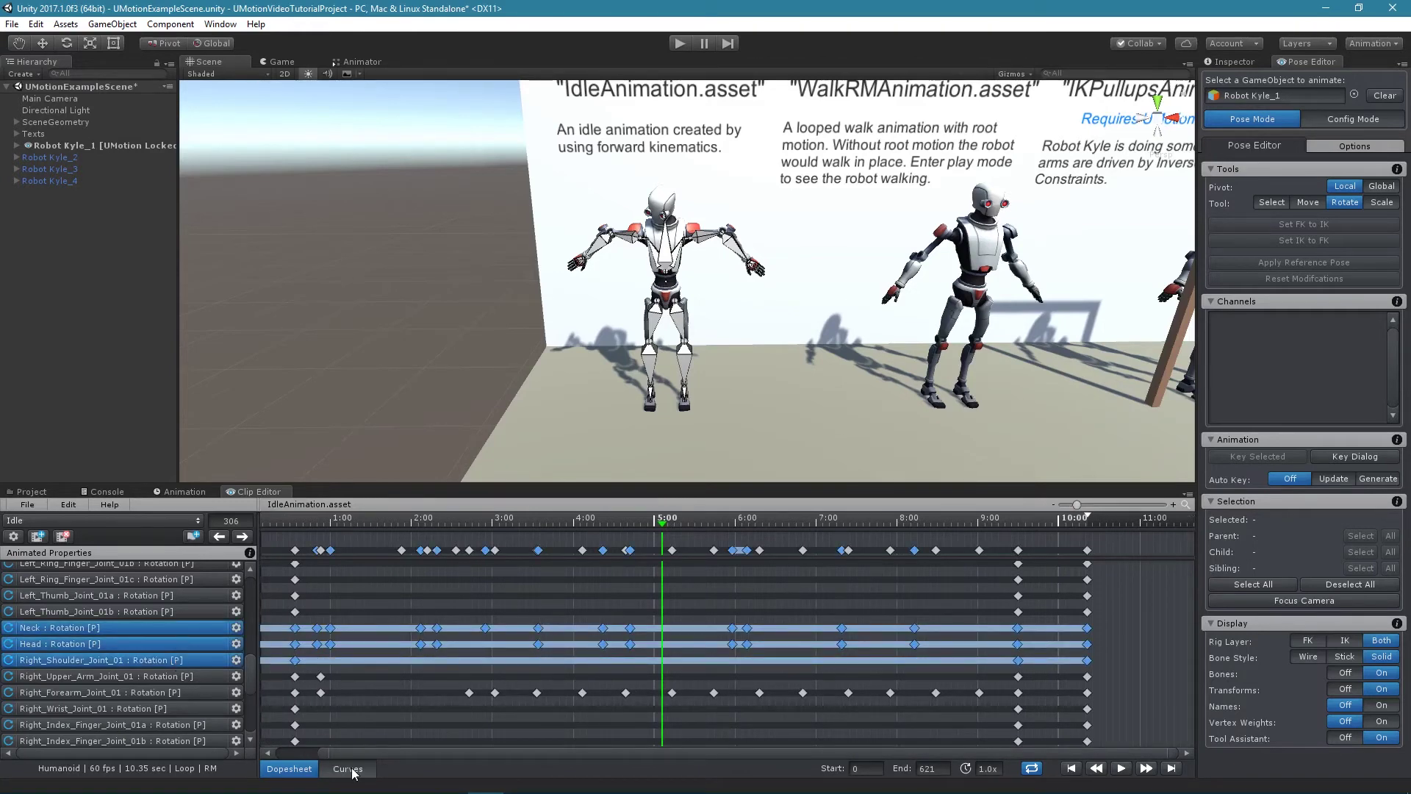
left_click(349, 769)
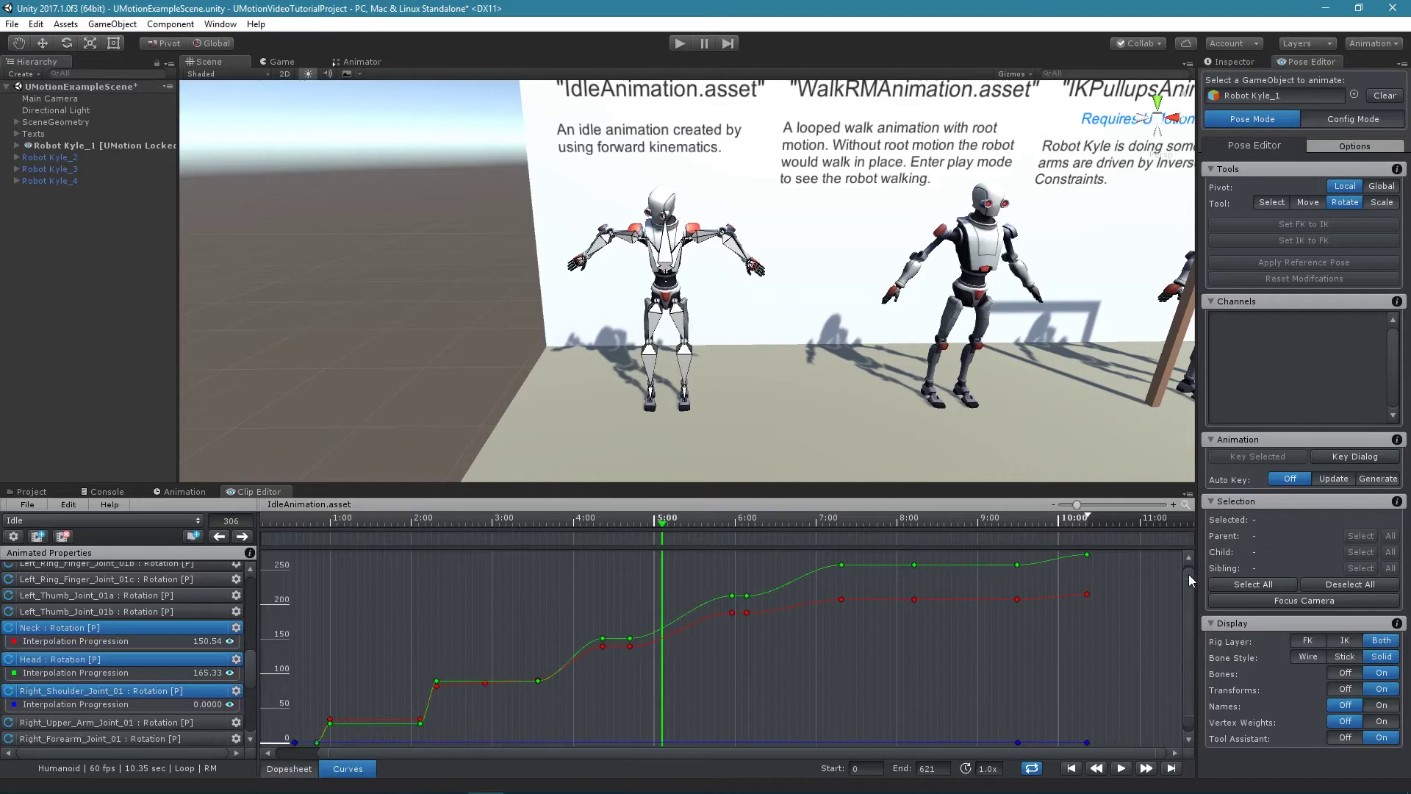
left_click_drag(1188, 574, 1192, 620)
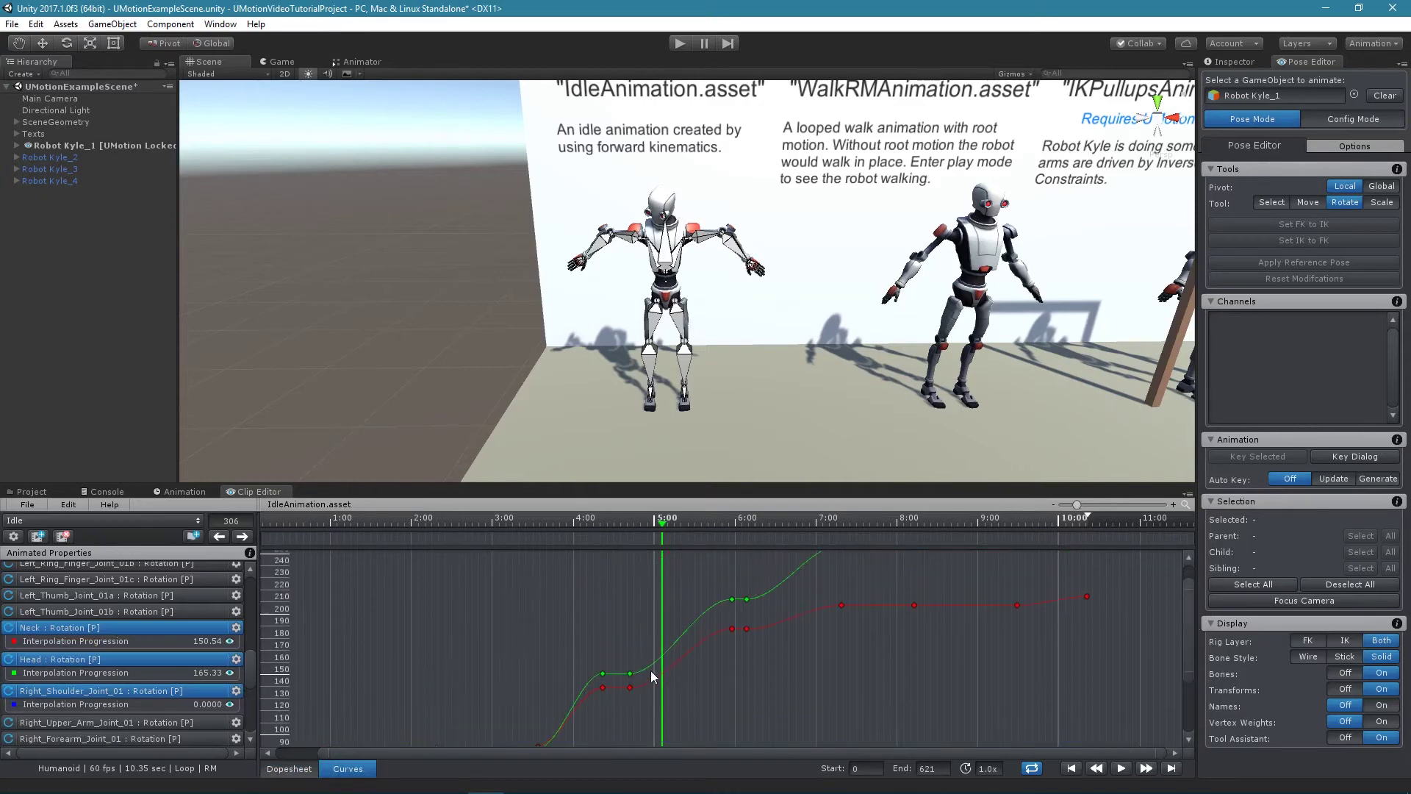
left_click_drag(639, 663, 681, 622)
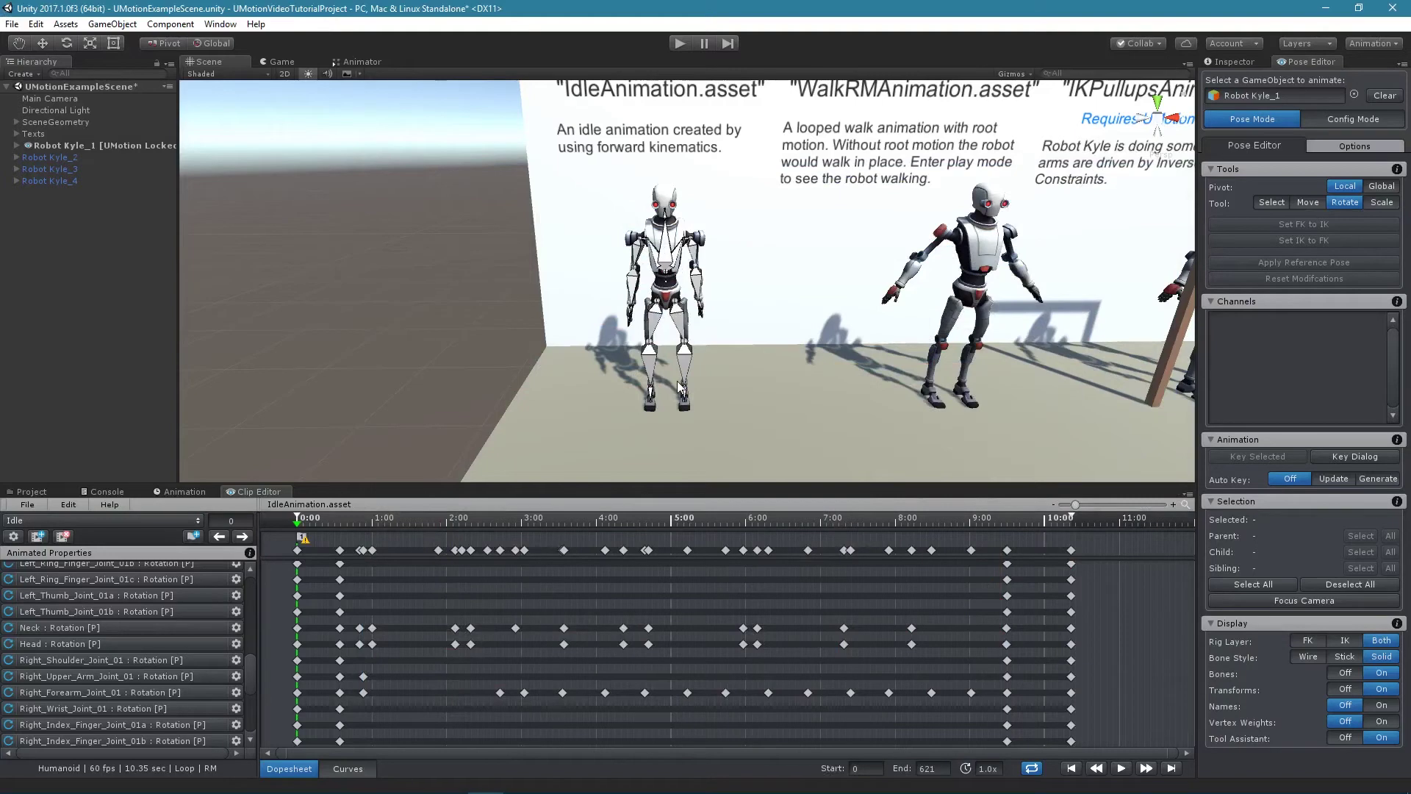
Play the Idle clip, set the playback range markers to frames 153 and 269, and replay.
left_click(1122, 768)
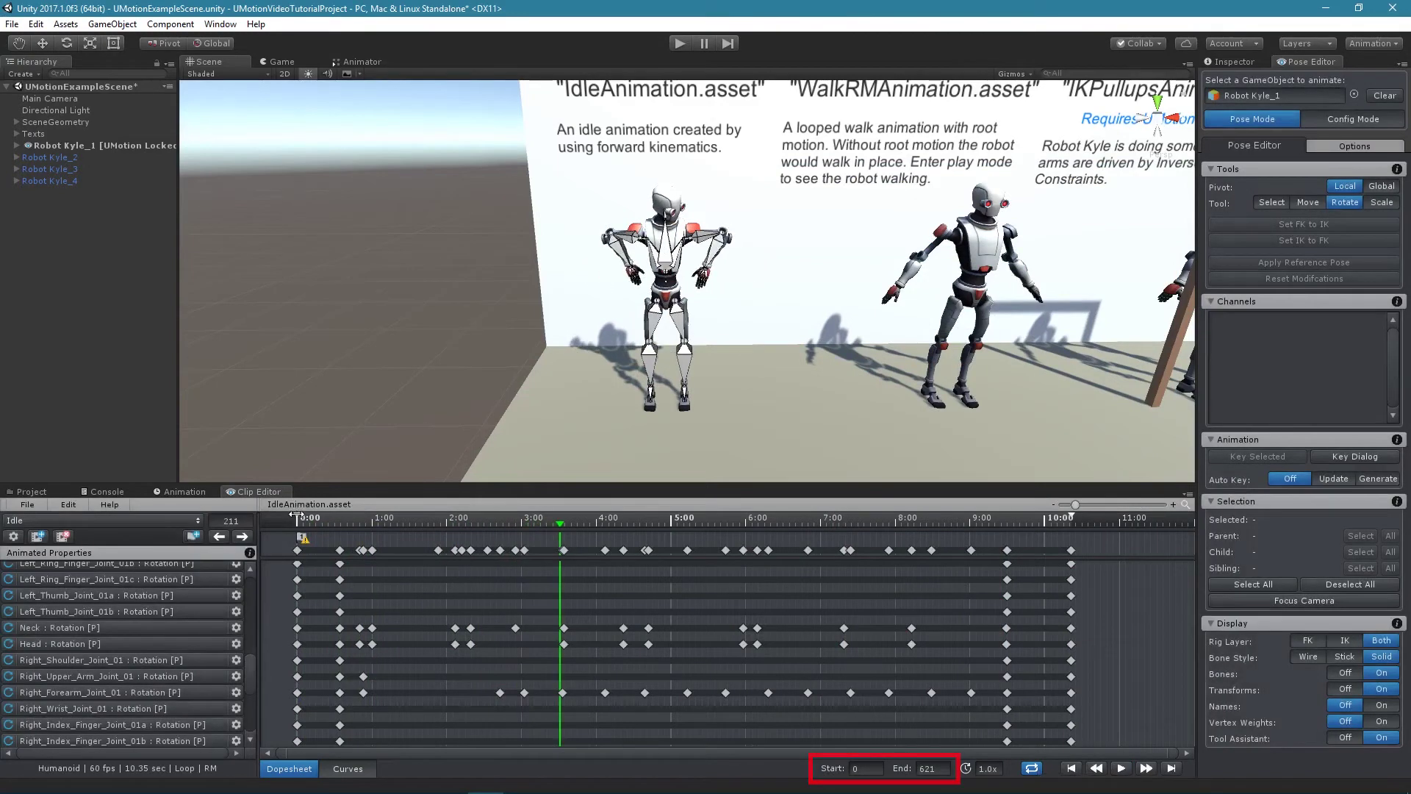
left_click_drag(309, 517, 395, 517)
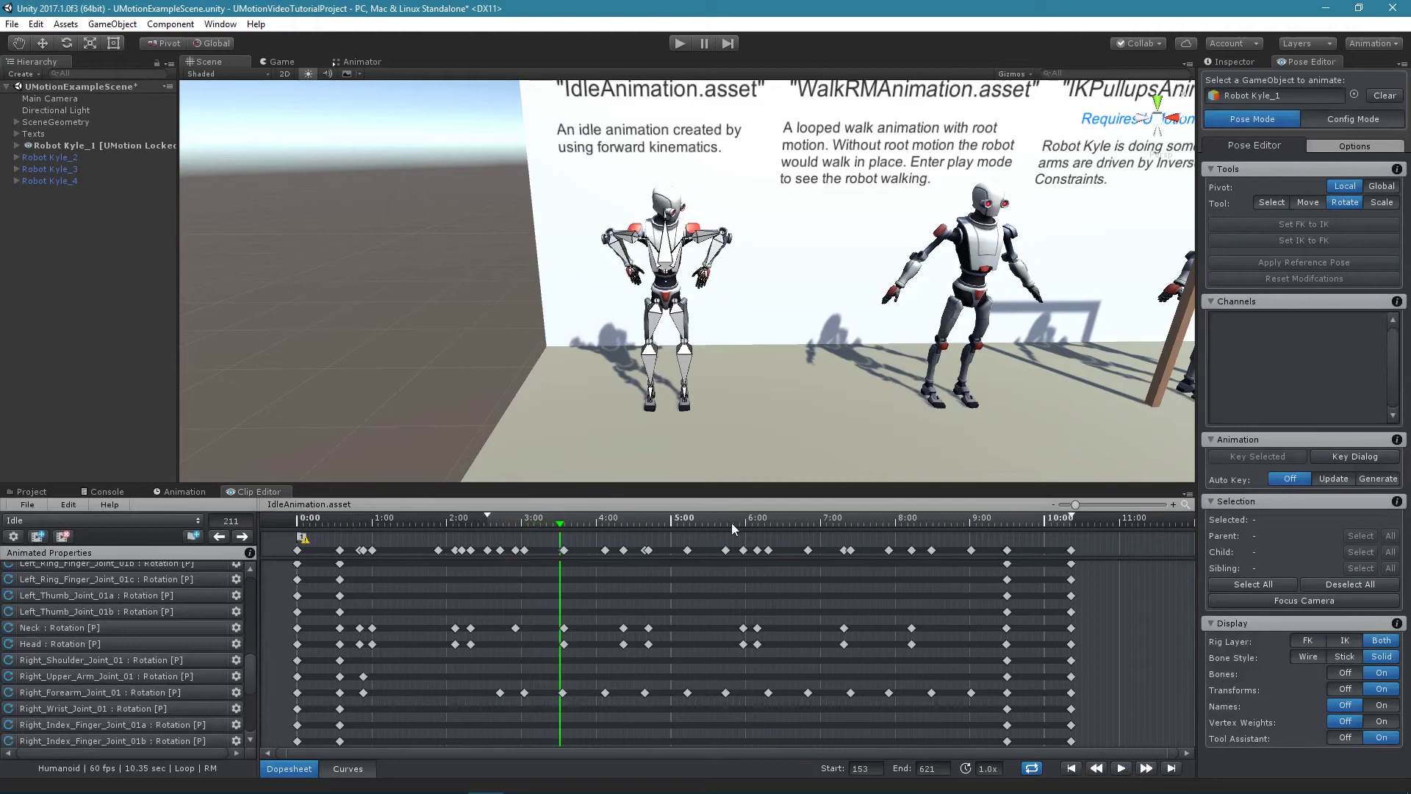
left_click_drag(1073, 513, 684, 513)
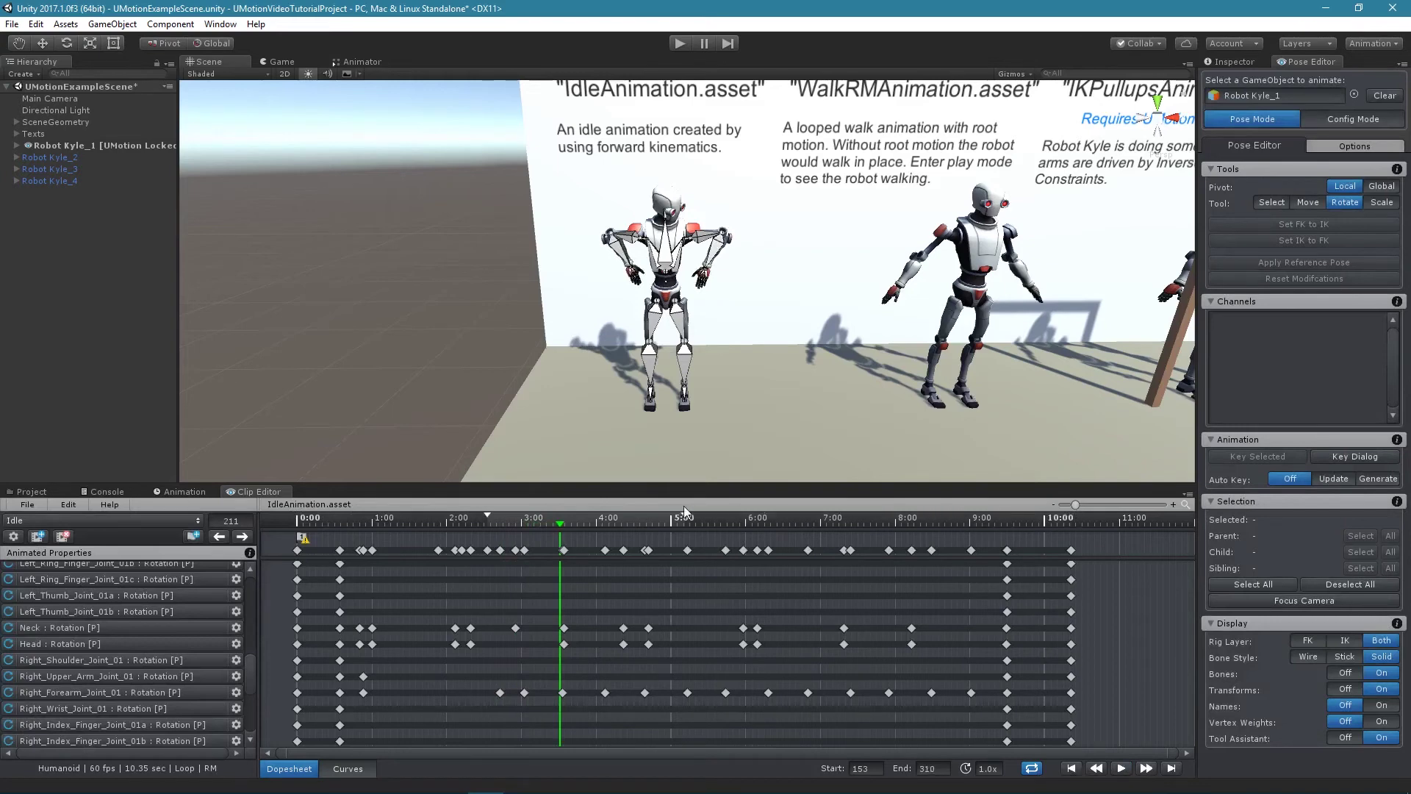
left_click(1122, 768)
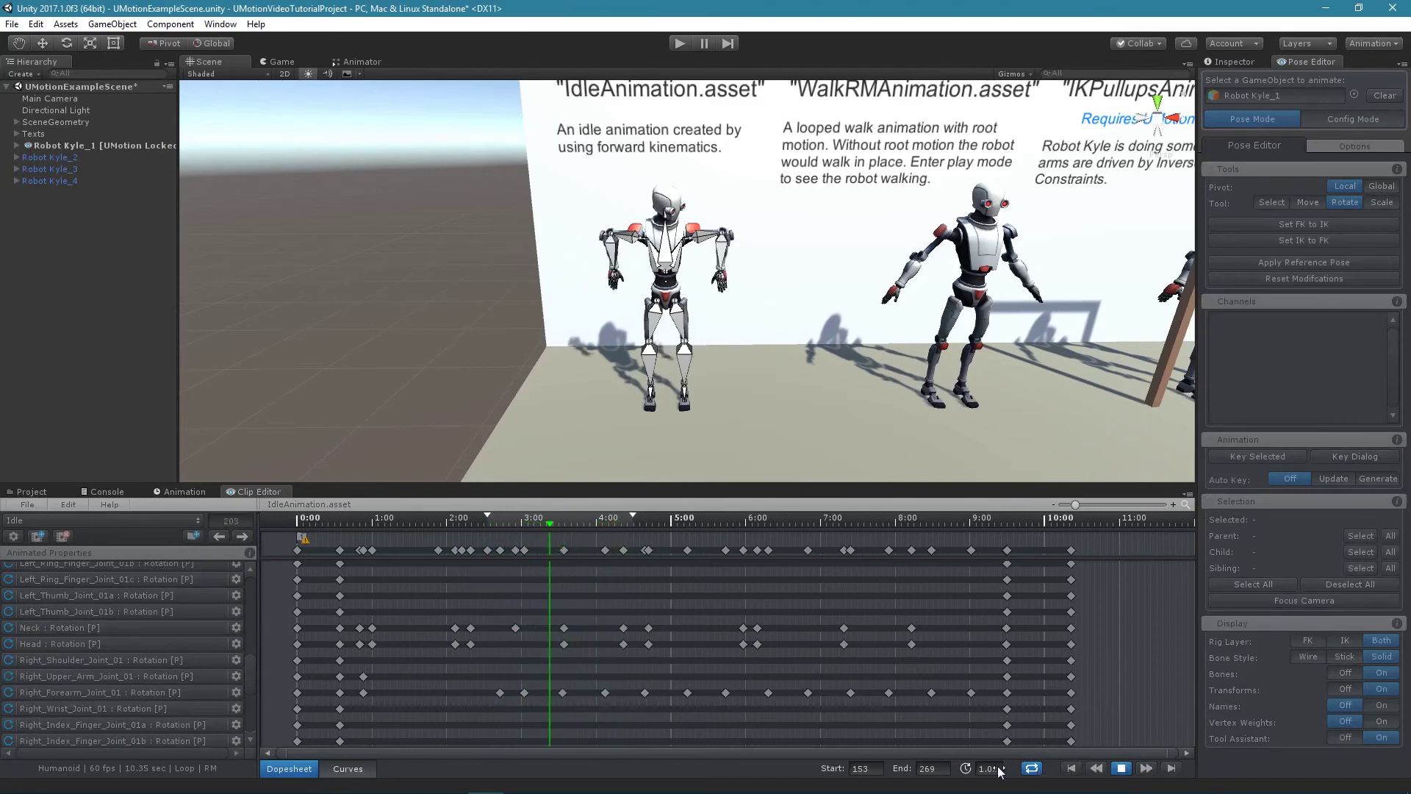
Lower the playback speed, turn looping off, and replay frames 153–269 once.
mouse_move(999, 770)
left_mouse_down()
mouse_move(948, 770)
mouse_move(1201, 755)
mouse_move(980, 770)
left_mouse_up()
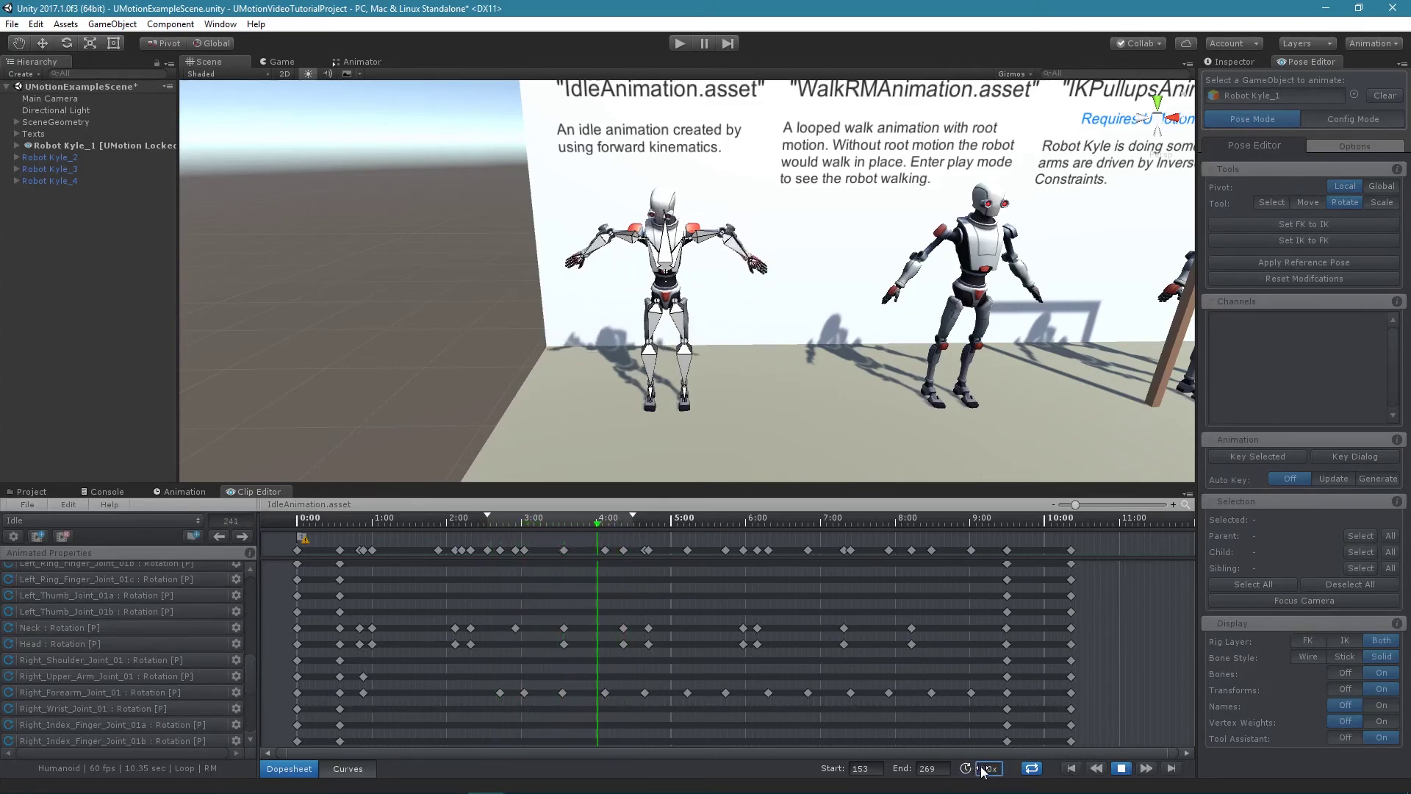
left_click(1031, 767)
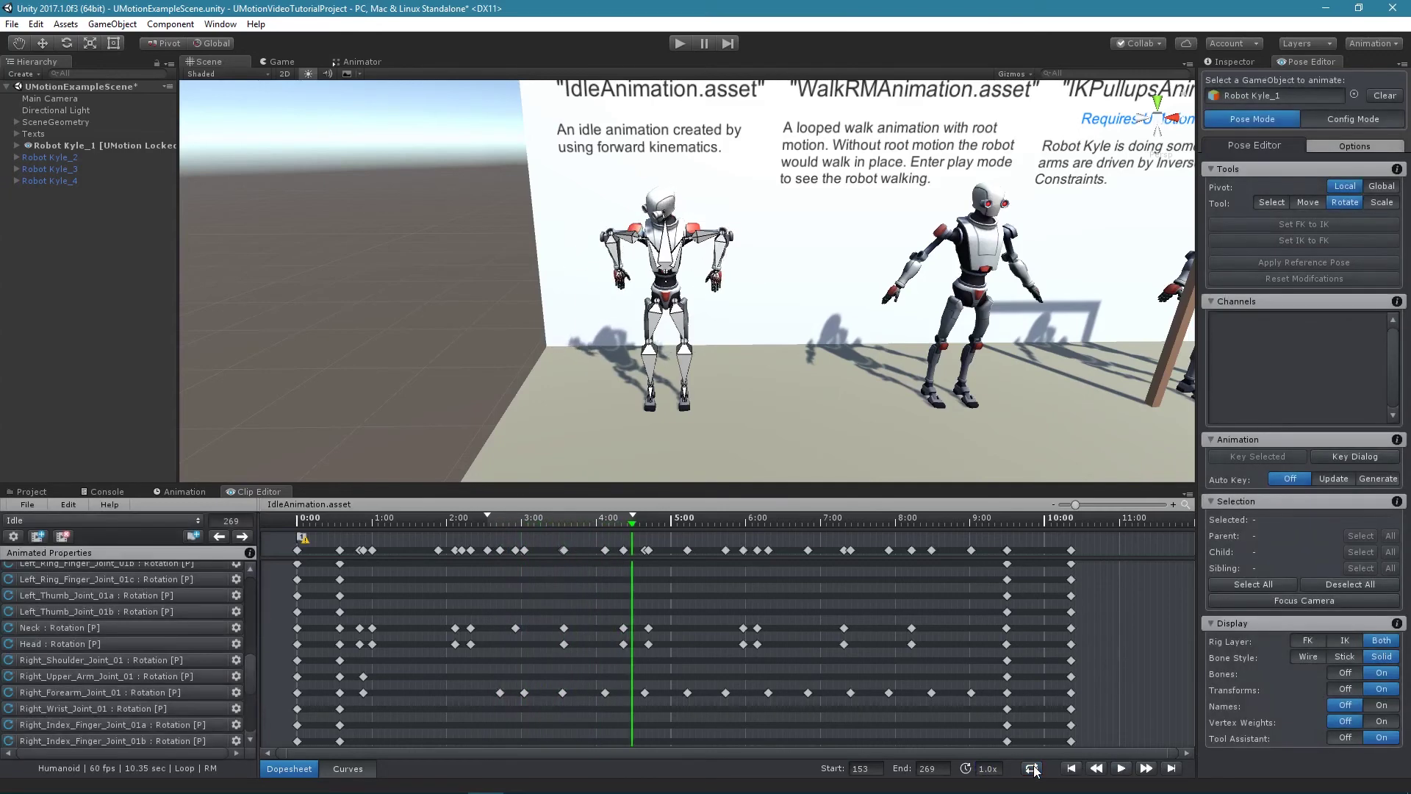
left_click(1118, 768)
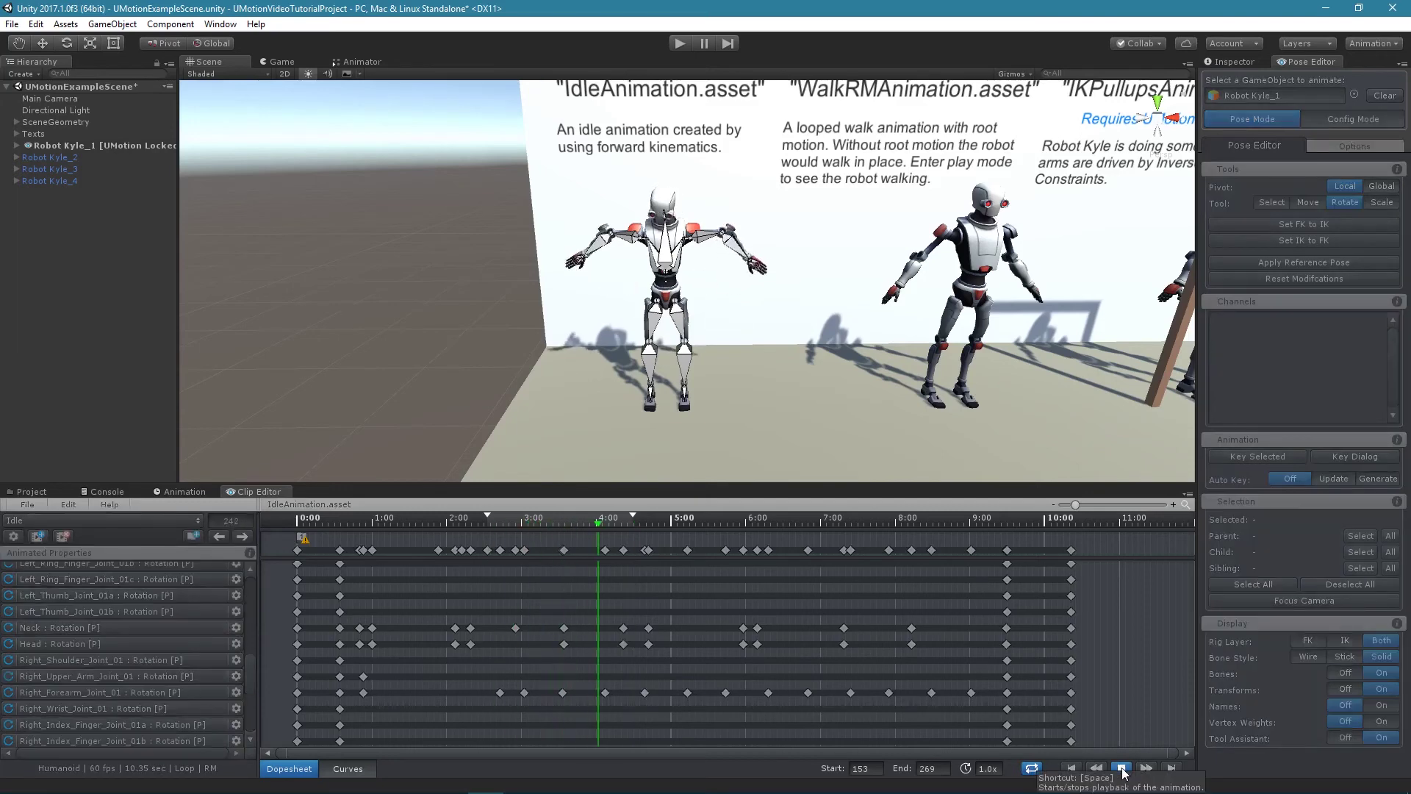
Stop playback, then jump to the start of the range and then to its end.
left_click(1121, 770)
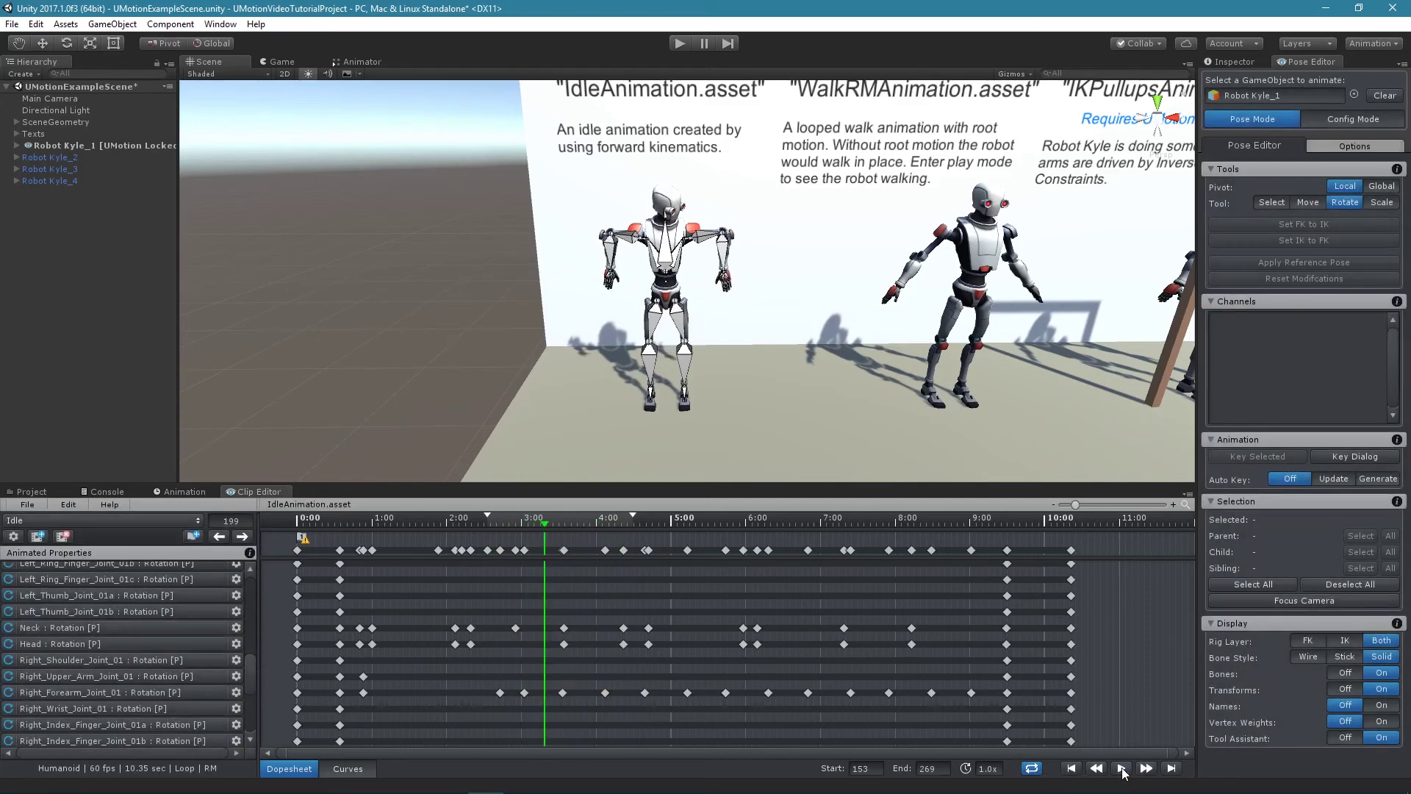
left_click(1071, 769)
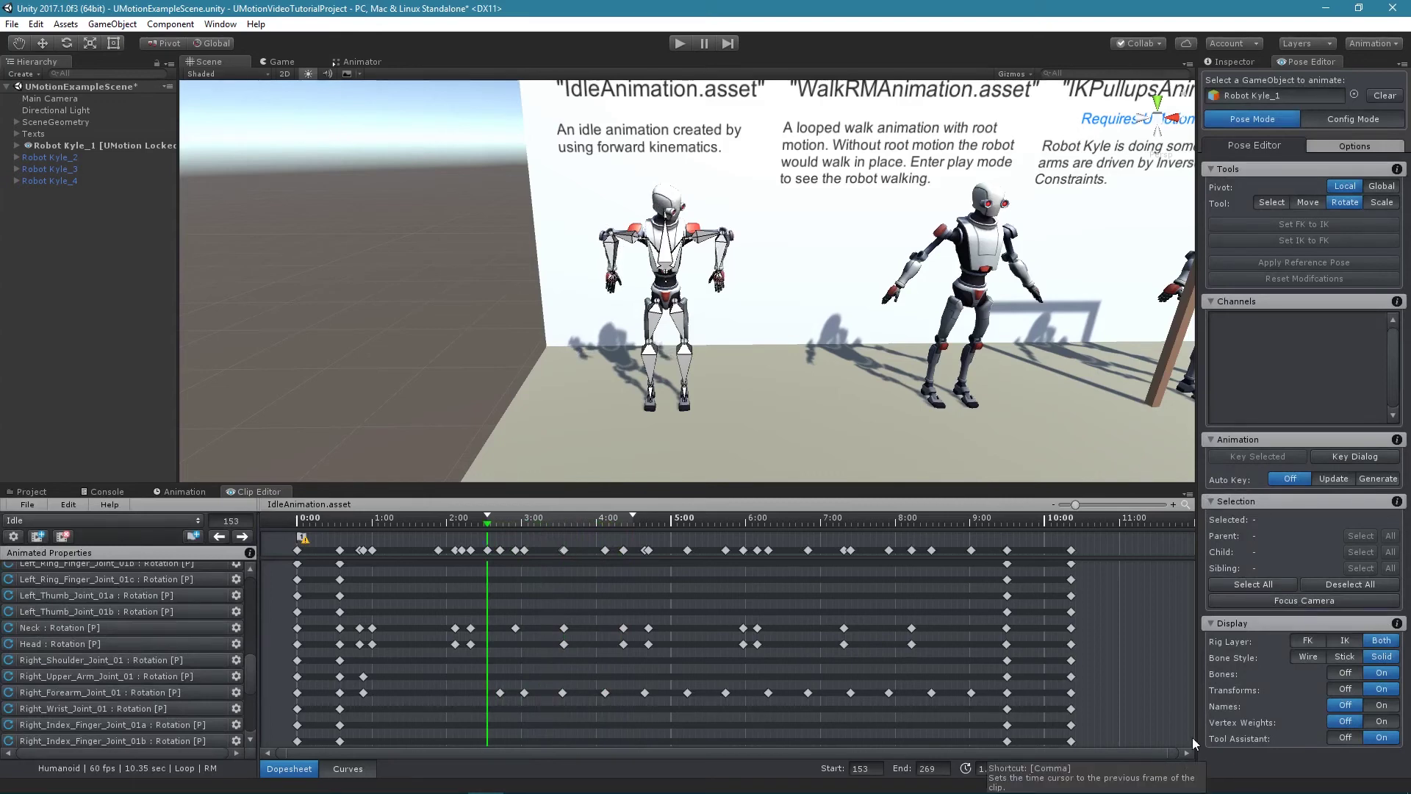
left_click(1173, 768)
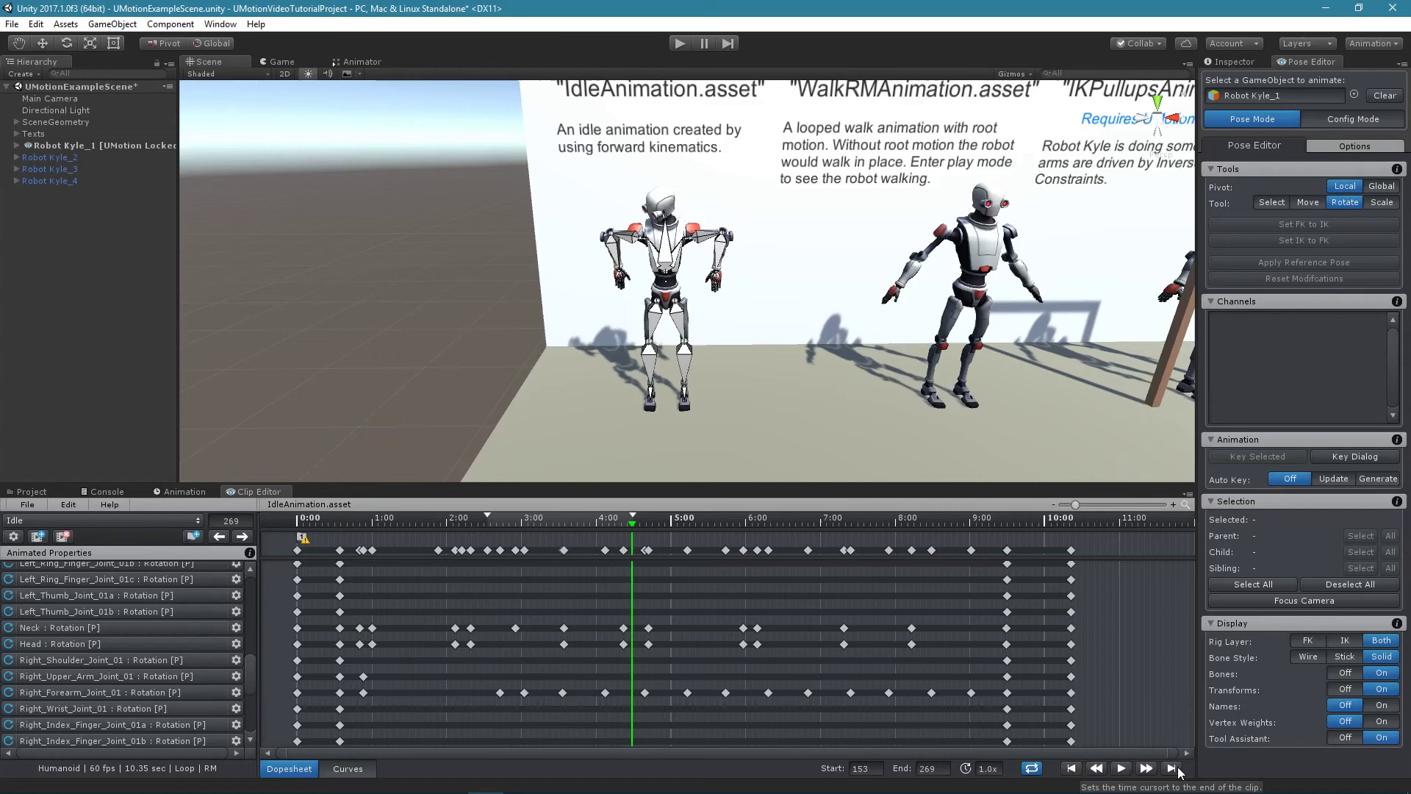
Step back four frames, then forward four frames, ending on frame 270.
left_click(1097, 767)
left_click(1097, 768)
left_click(1097, 768)
left_click(1097, 768)
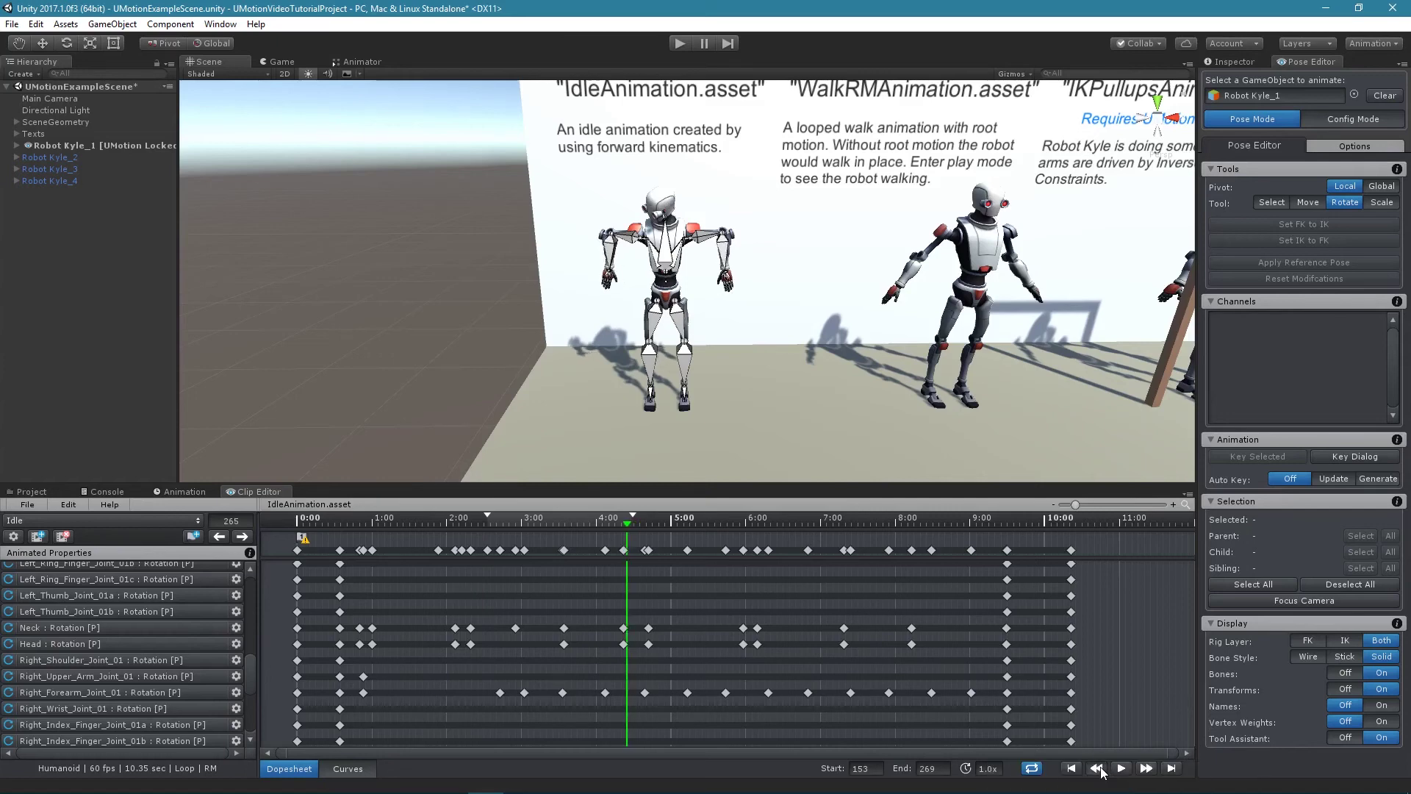
left_click(1098, 768)
left_click(1097, 768)
left_click(1146, 768)
left_click(1147, 768)
left_click(1147, 767)
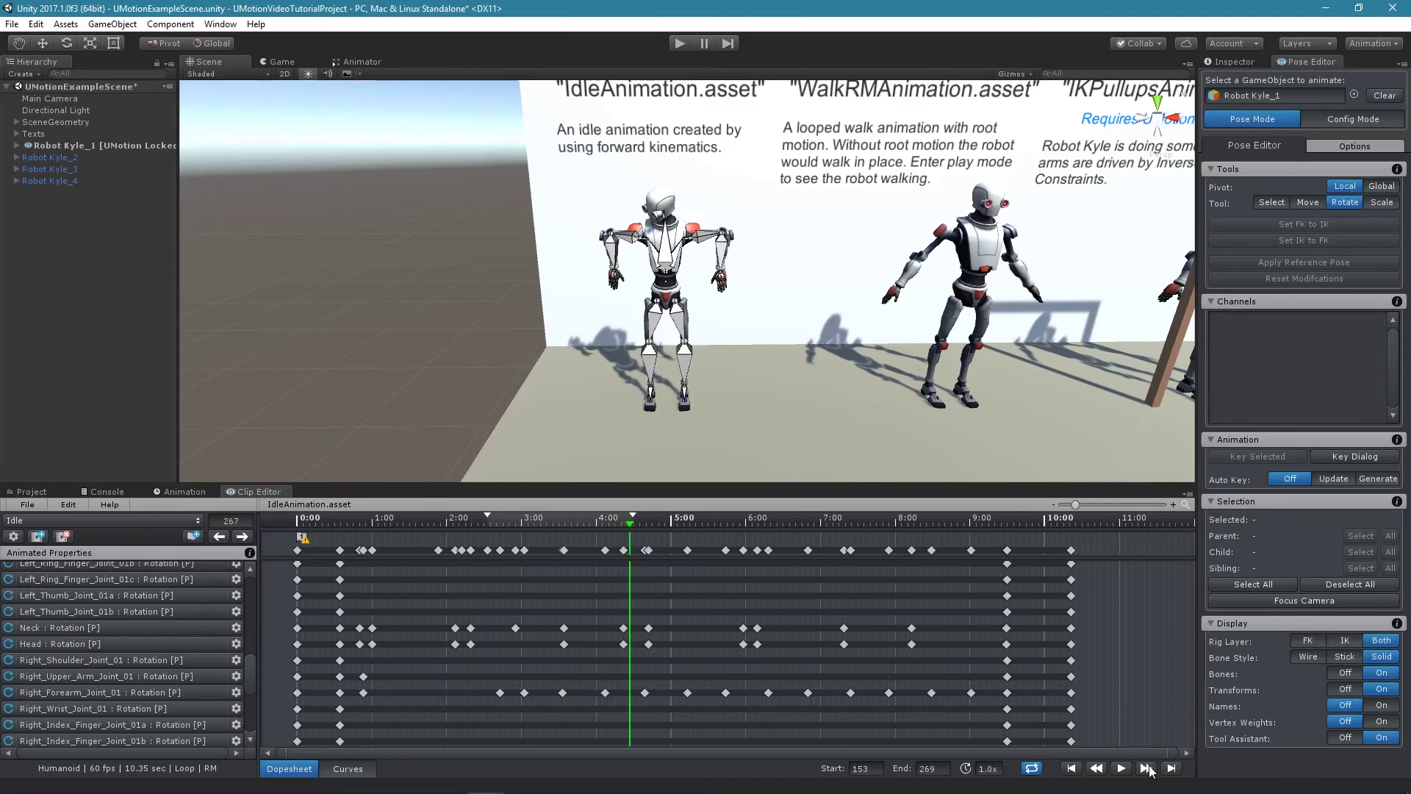
left_click(1147, 768)
left_click(1147, 768)
left_click(1146, 768)
left_click(1147, 767)
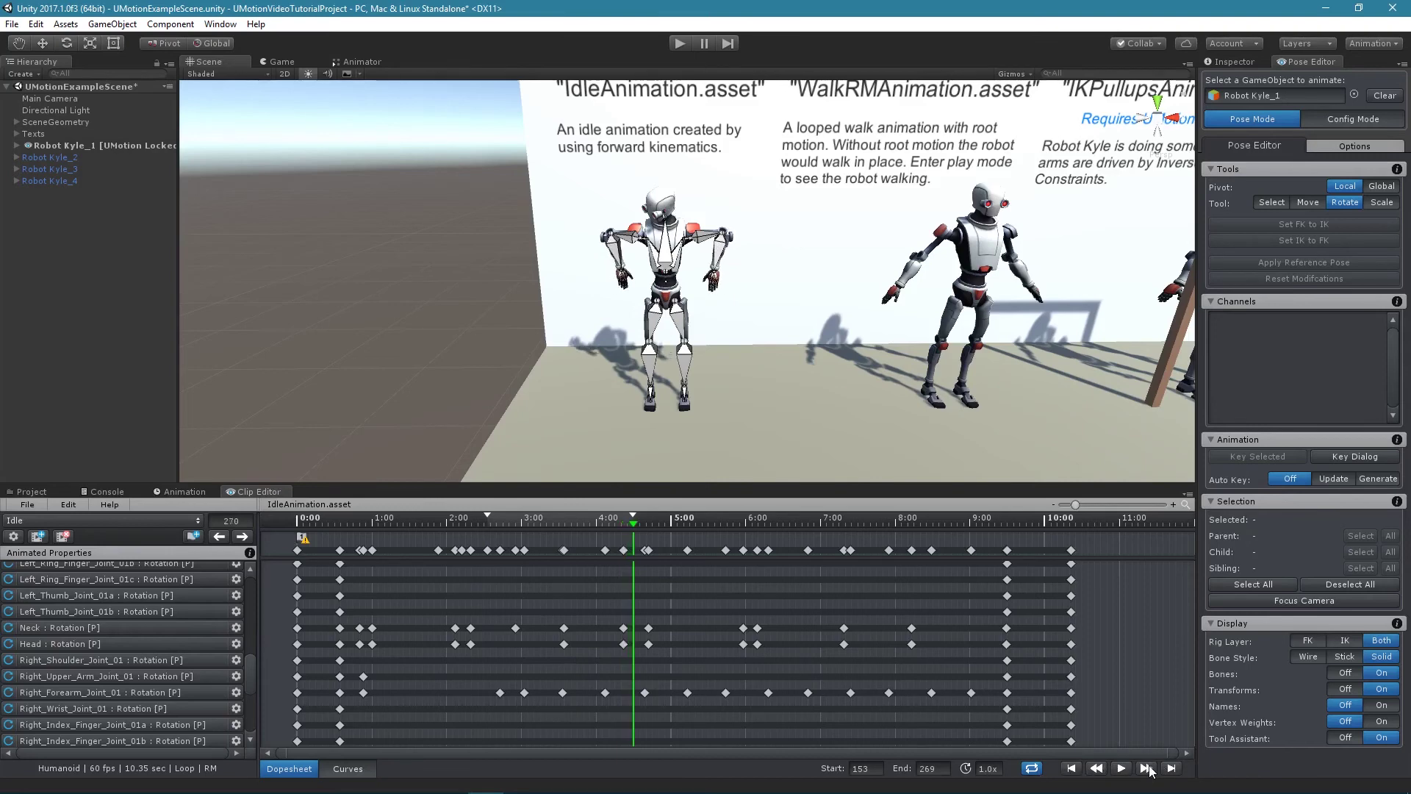
Rotate the robot's left upper arm and forearm, then move to frame 327 keeping the modifications.
left_click(706, 236)
left_click_drag(711, 200, 854, 244)
left_click(723, 296)
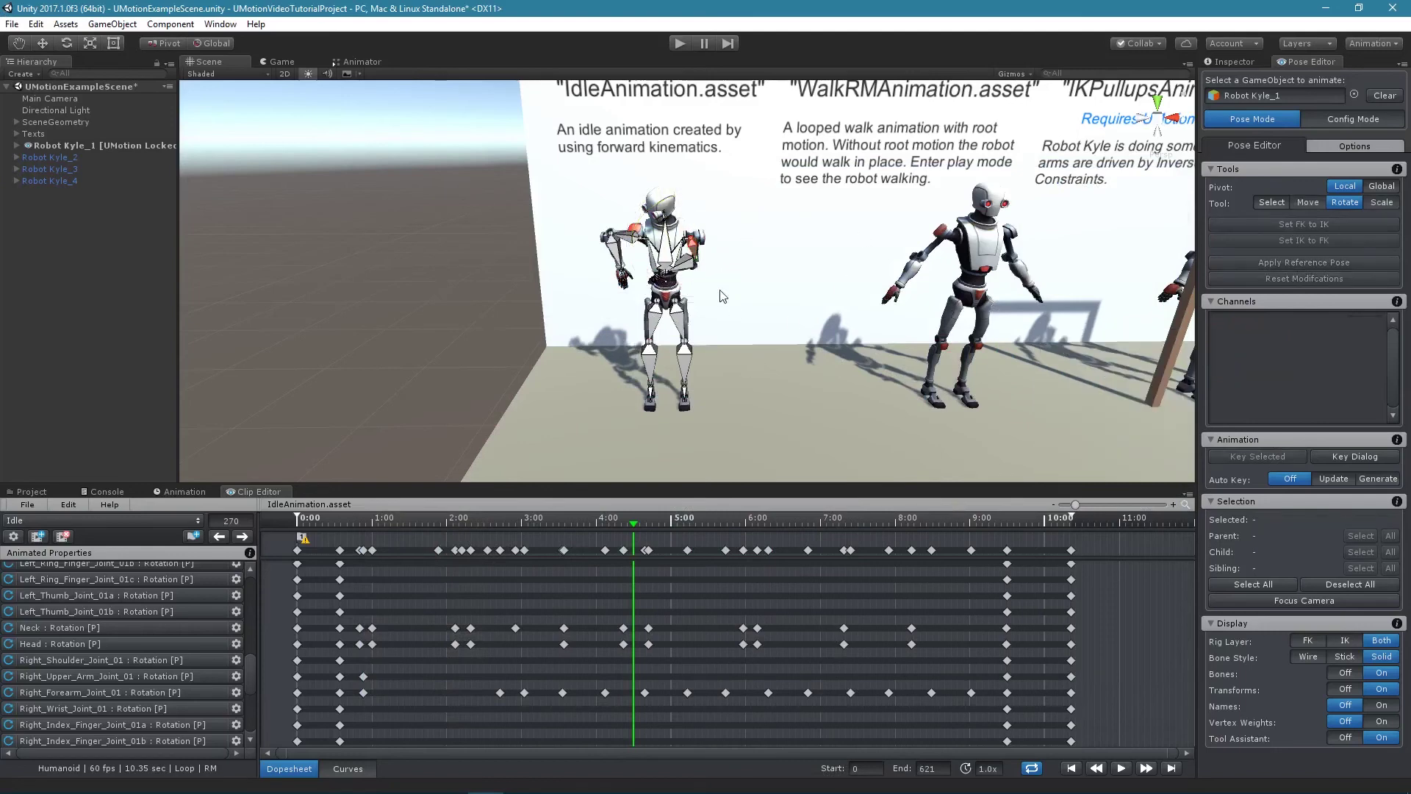
left_click(687, 273)
left_click_drag(735, 220, 526, 223)
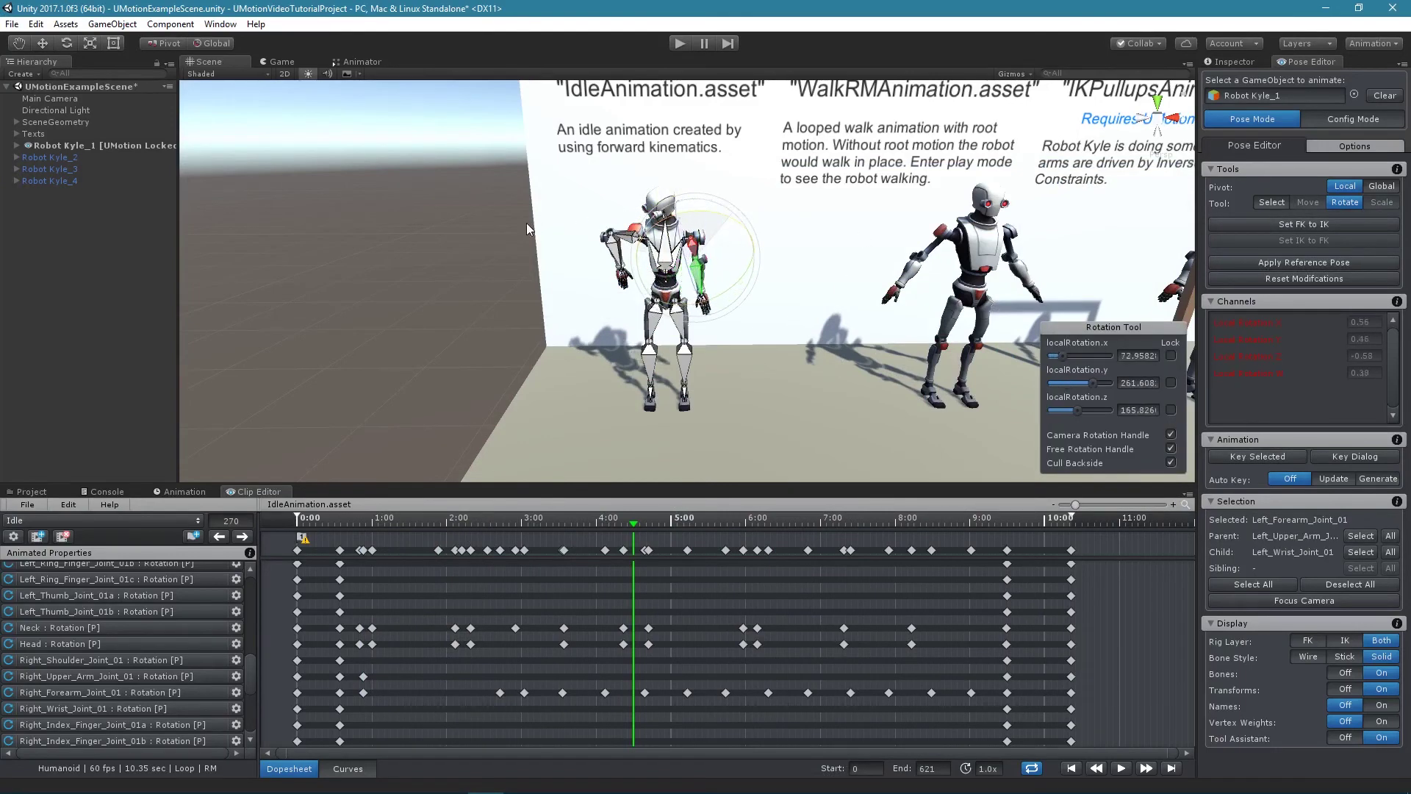
left_click(469, 318)
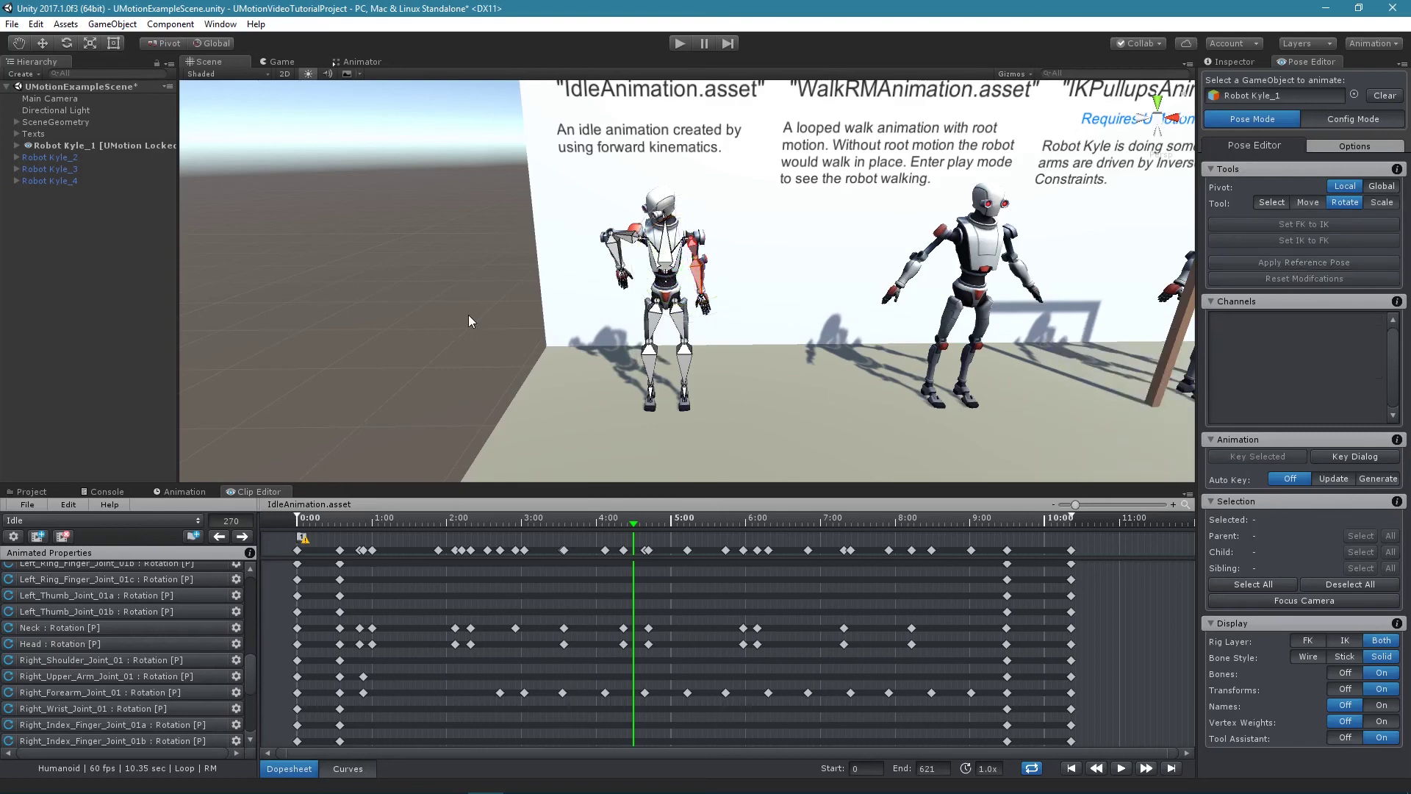
left_click(705, 524)
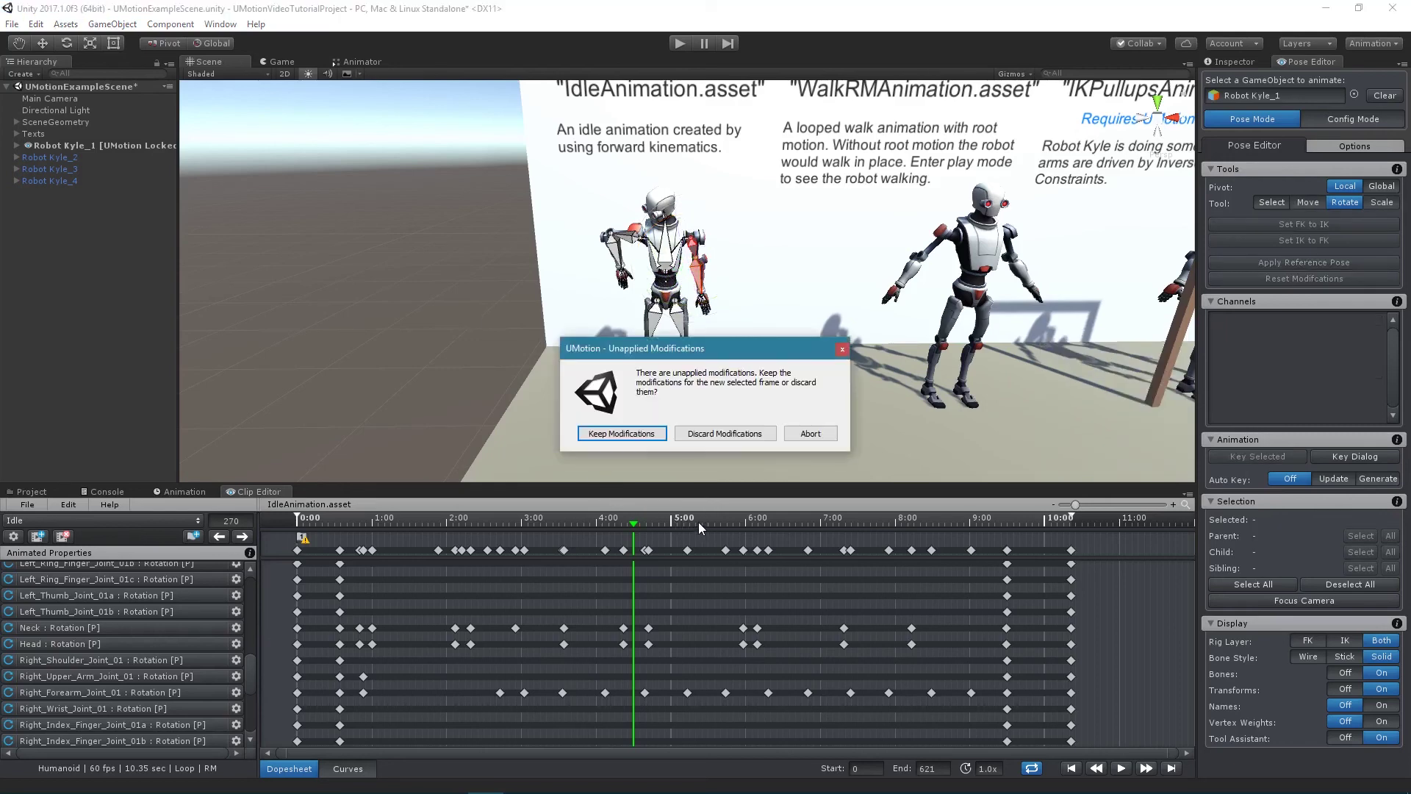
left_click(629, 435)
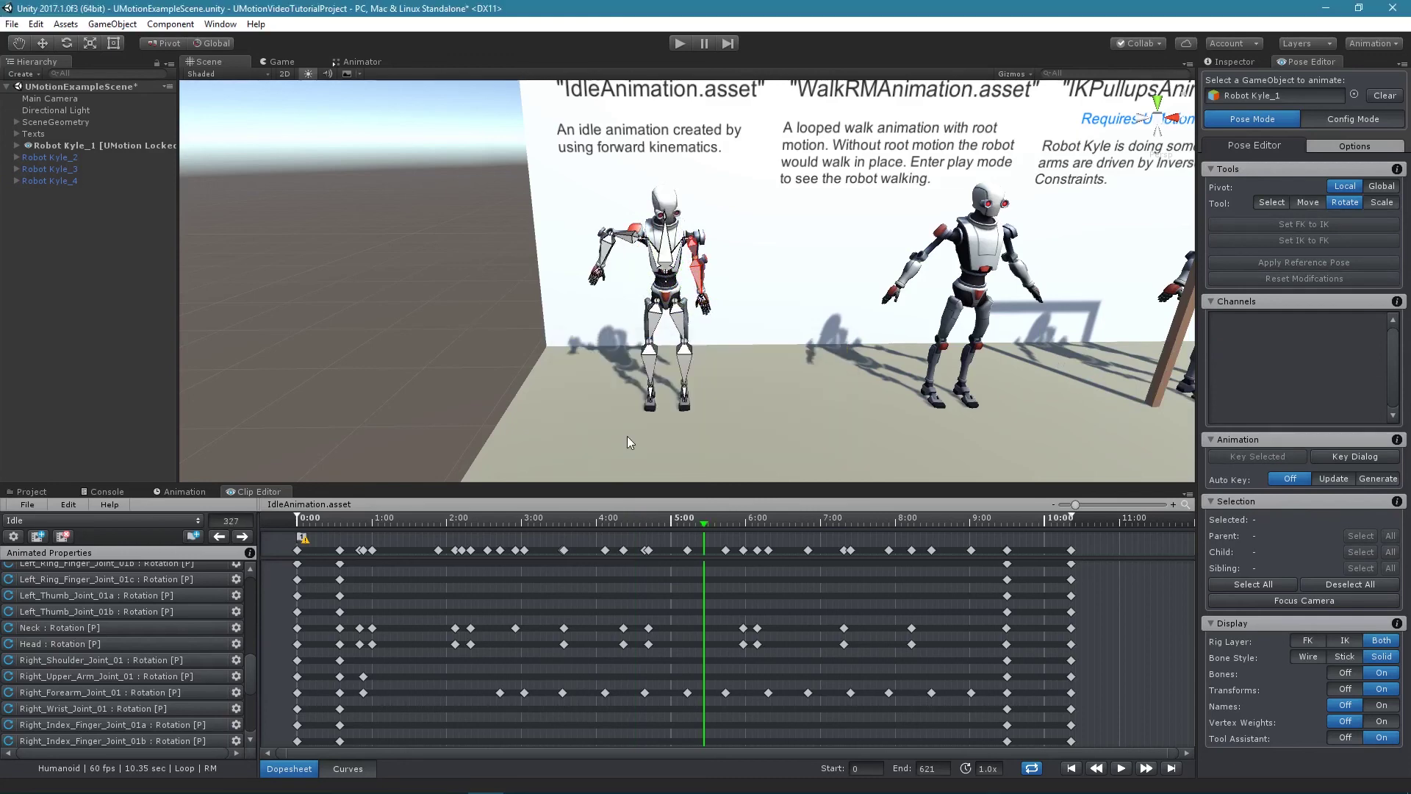
Open UMotion Preferences from the Clip Editor's Edit menu and show its Settings page.
left_click(74, 506)
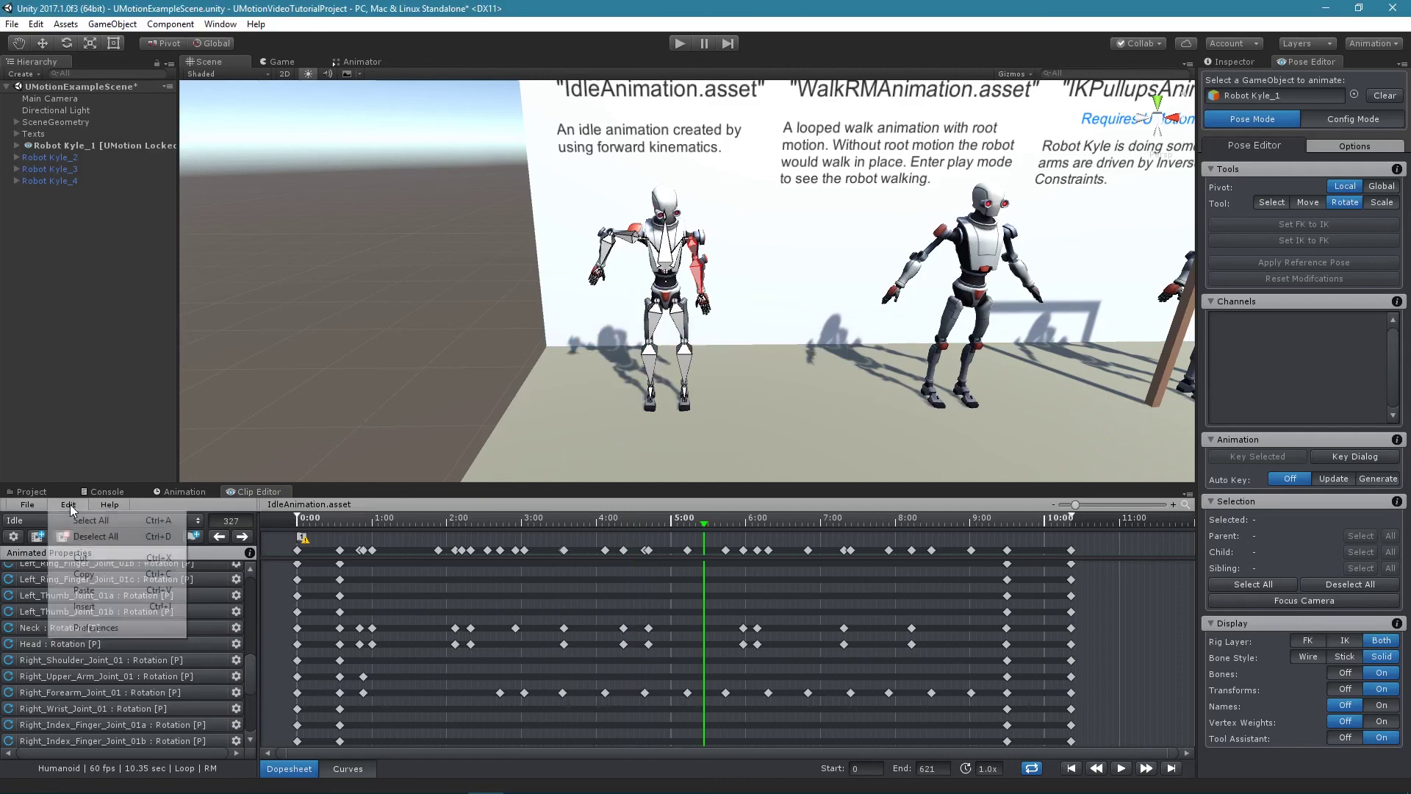
left_click(114, 628)
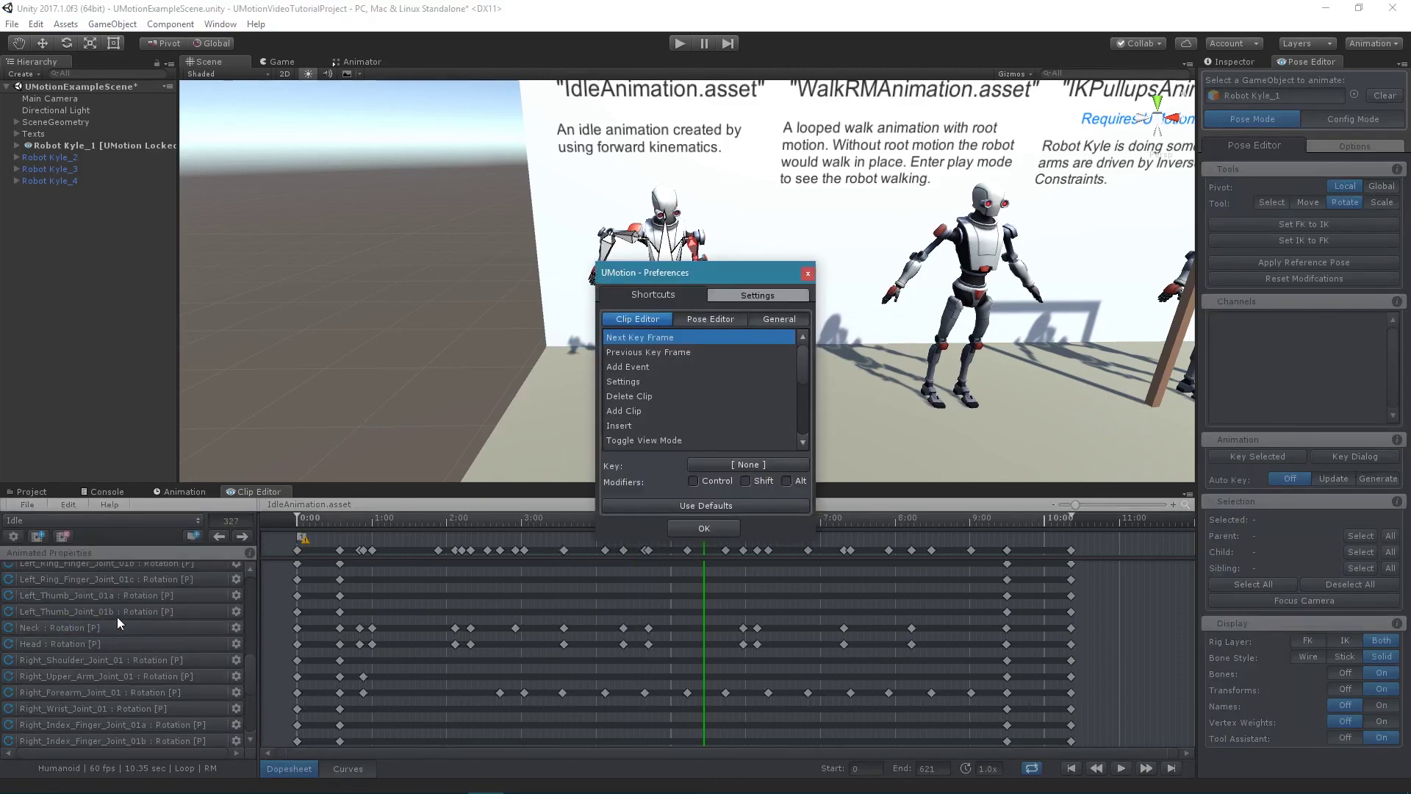
left_click(773, 295)
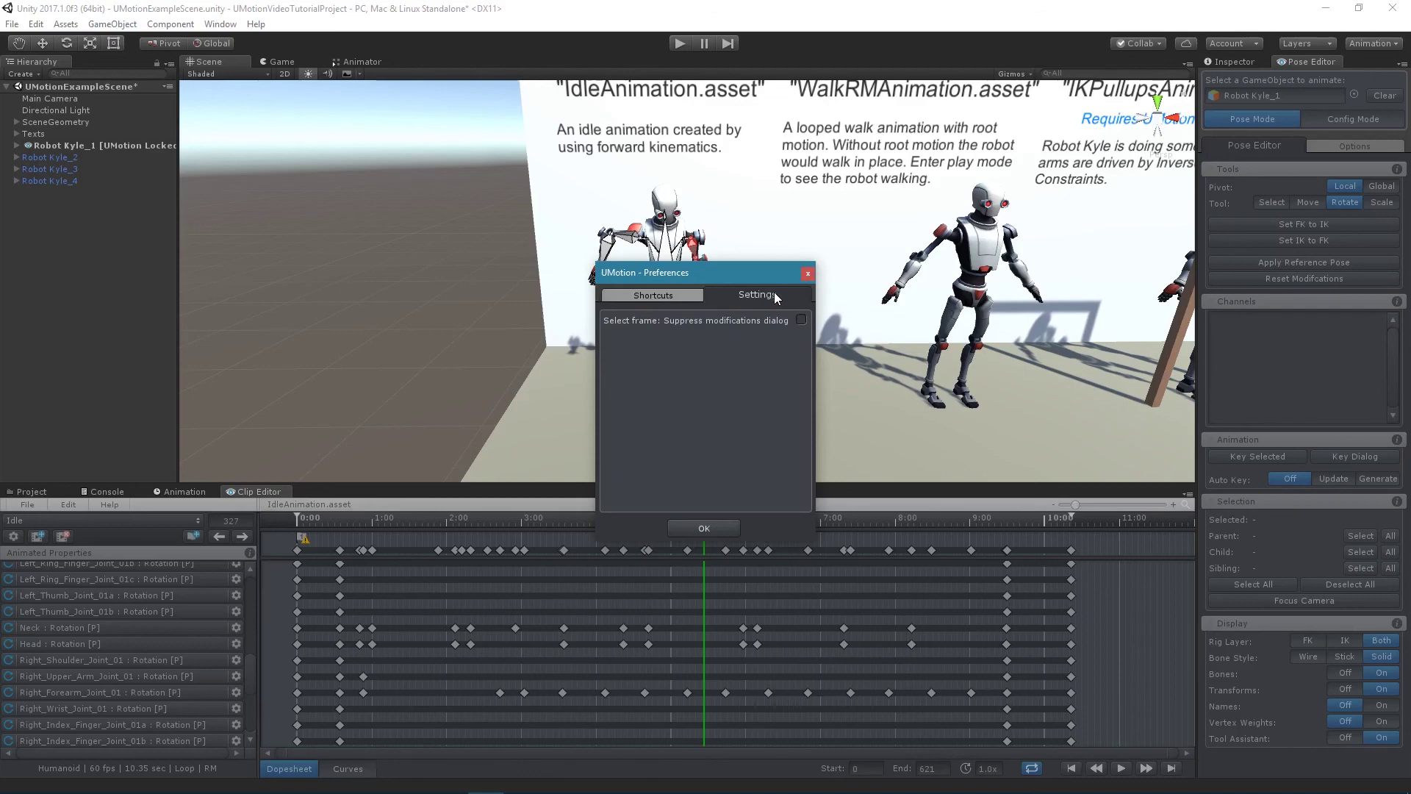